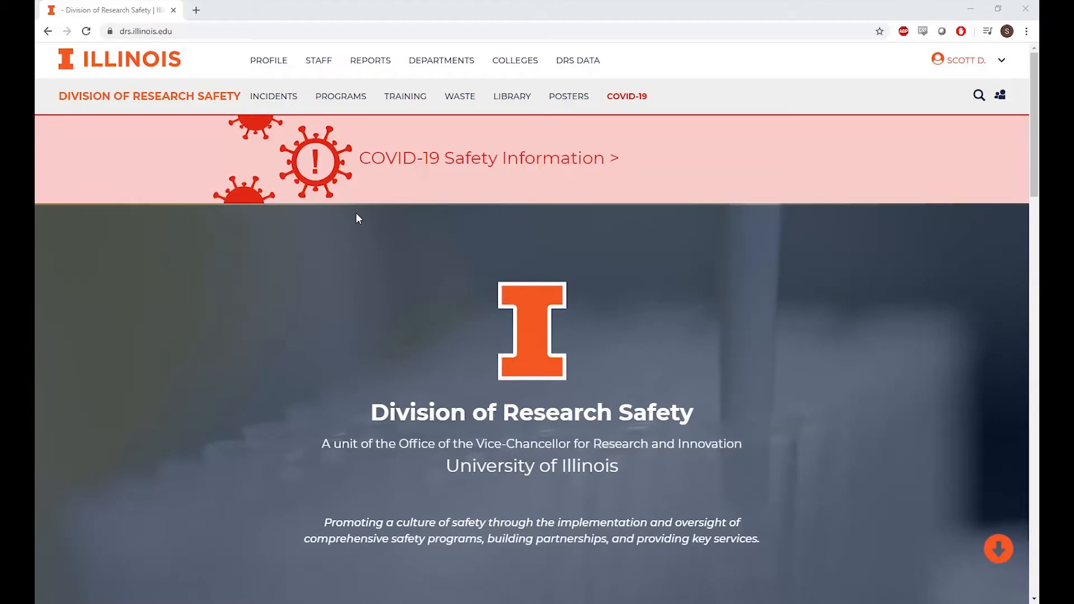
Navigate to the Request A Waste Pick Up page and open the Waste Management App
left_click(462, 103)
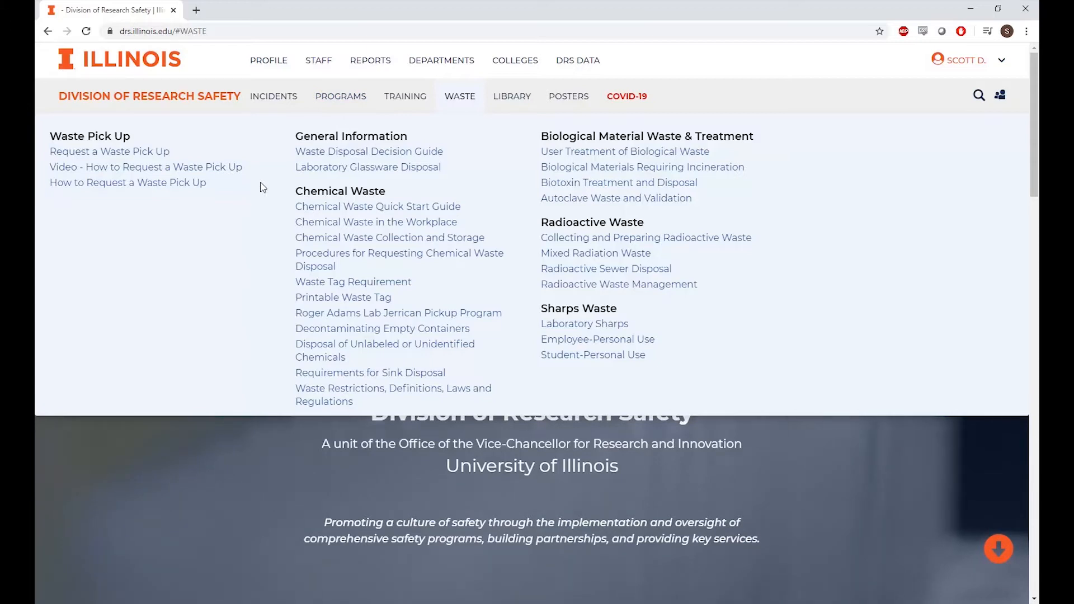
left_click(111, 157)
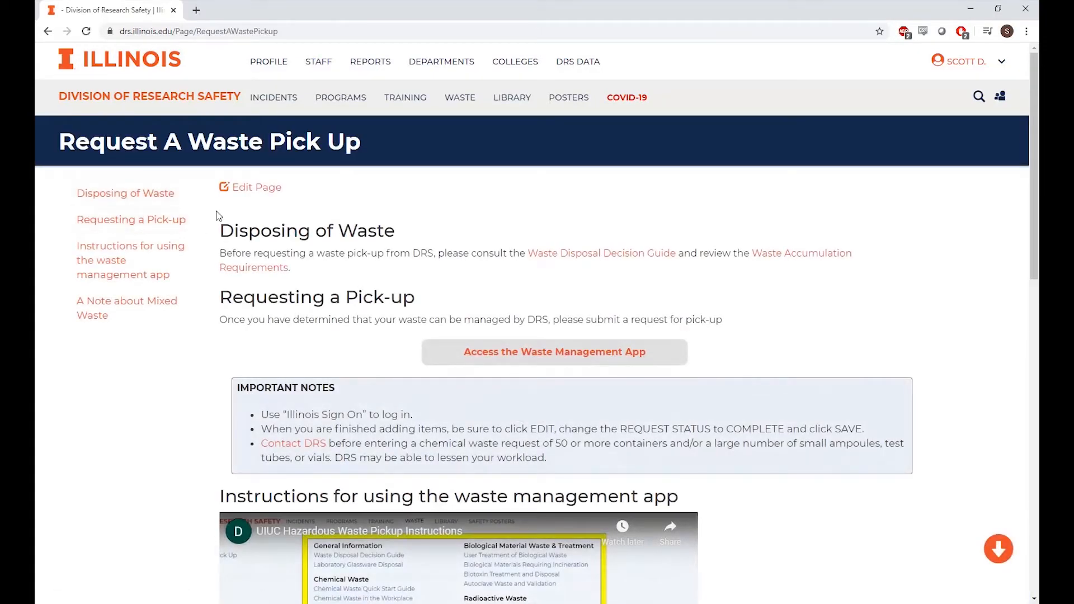
scroll(218, 217, "down", 6)
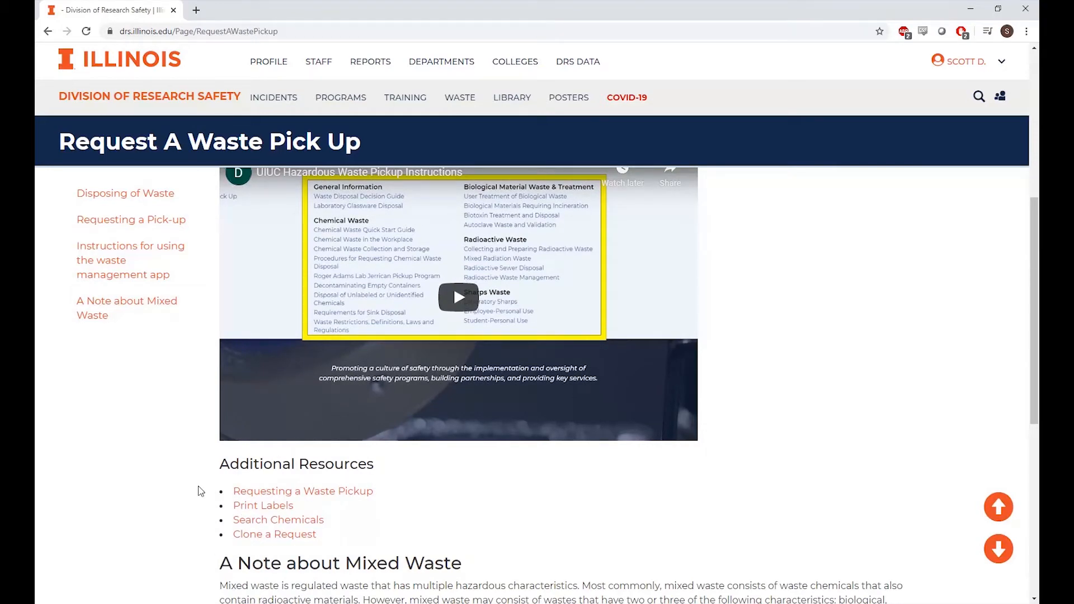
scroll(201, 491, "up", 1)
scroll(200, 491, "up", 5)
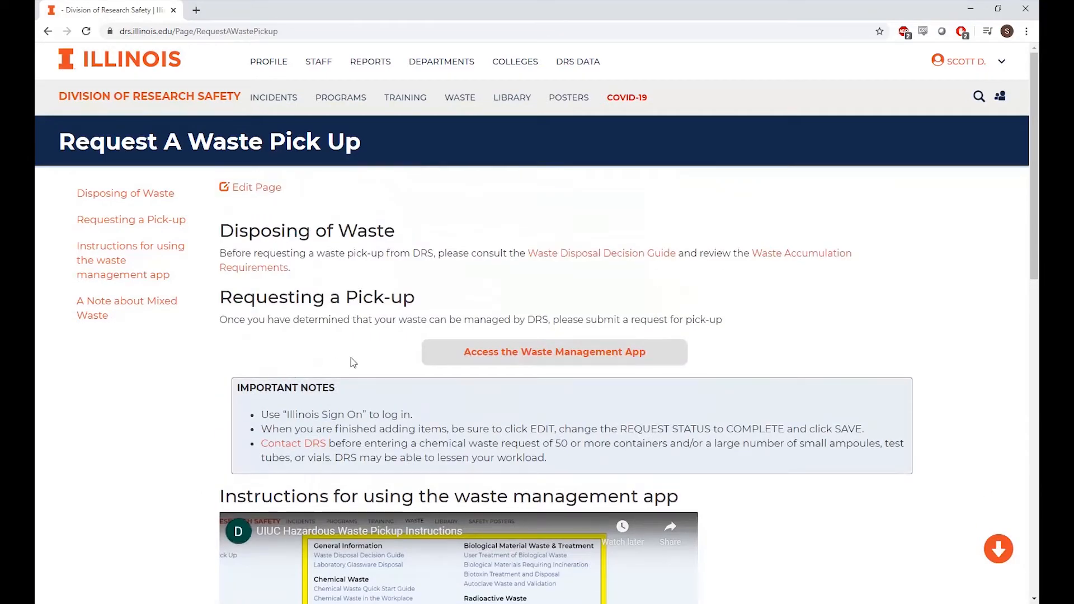
left_click(480, 356)
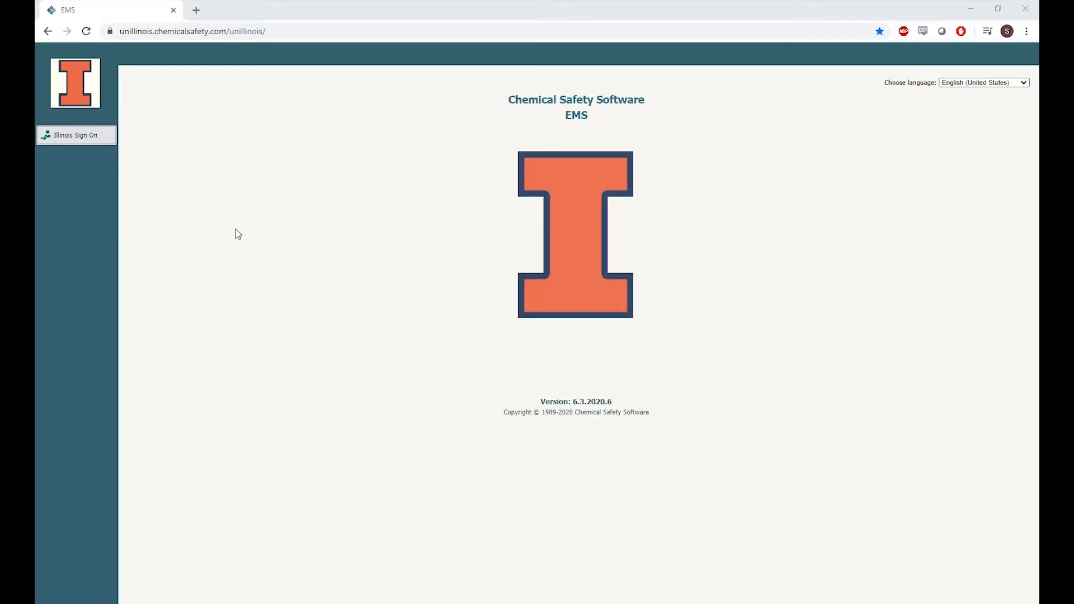
Sign in with Illinois Sign On and start a new pickup request
left_click(75, 139)
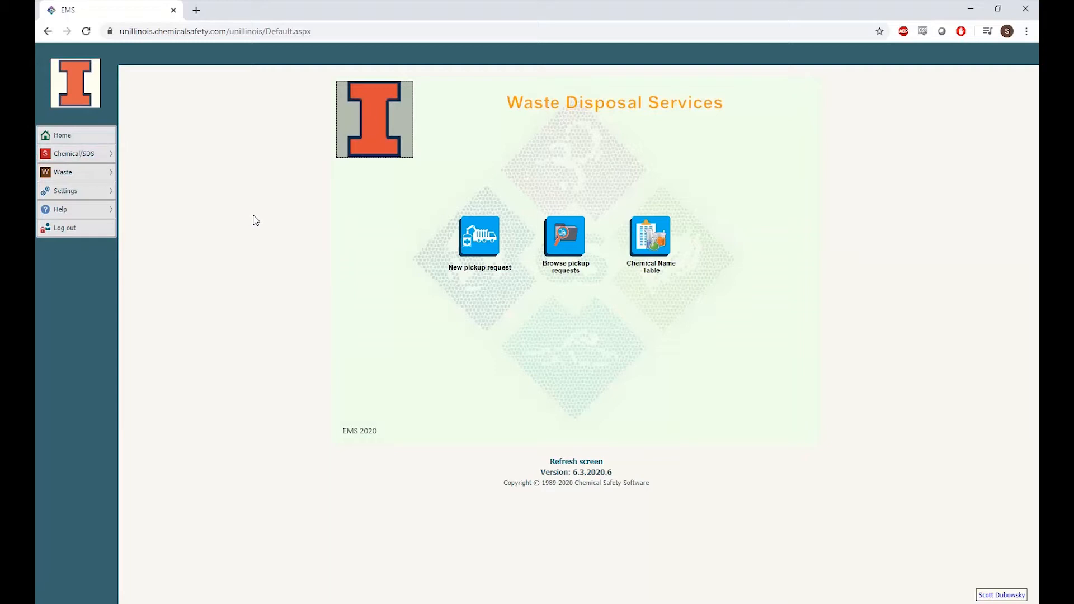
left_click(478, 240)
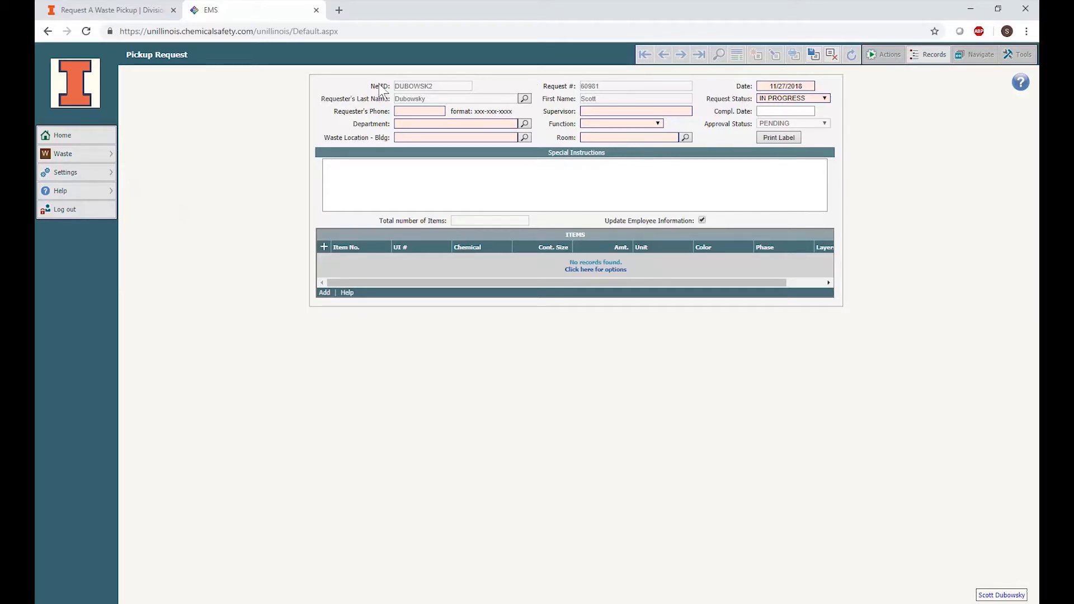
left_click(525, 124)
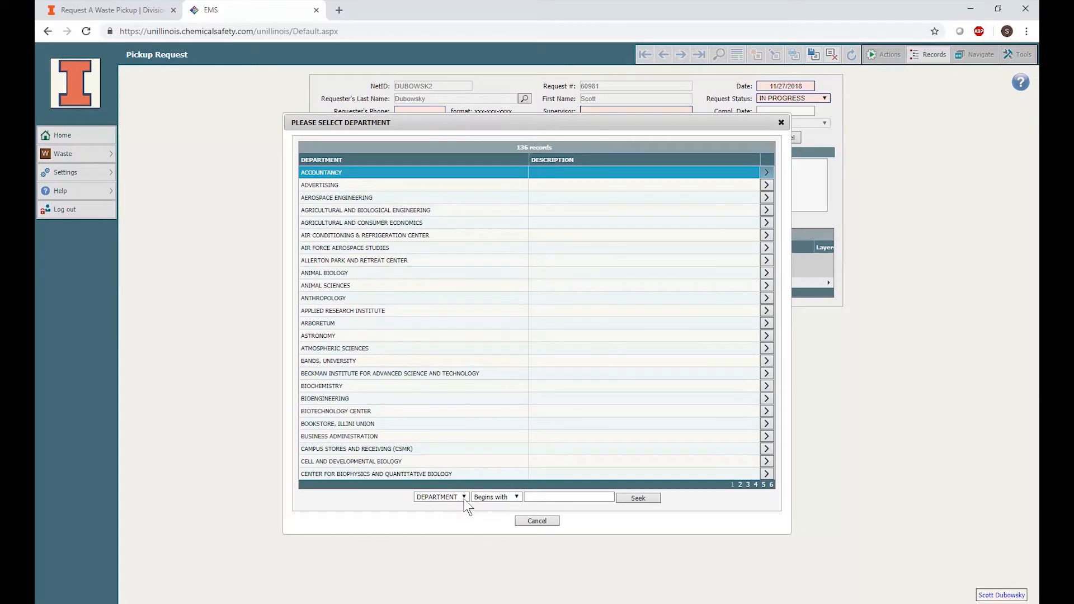
left_click(516, 498)
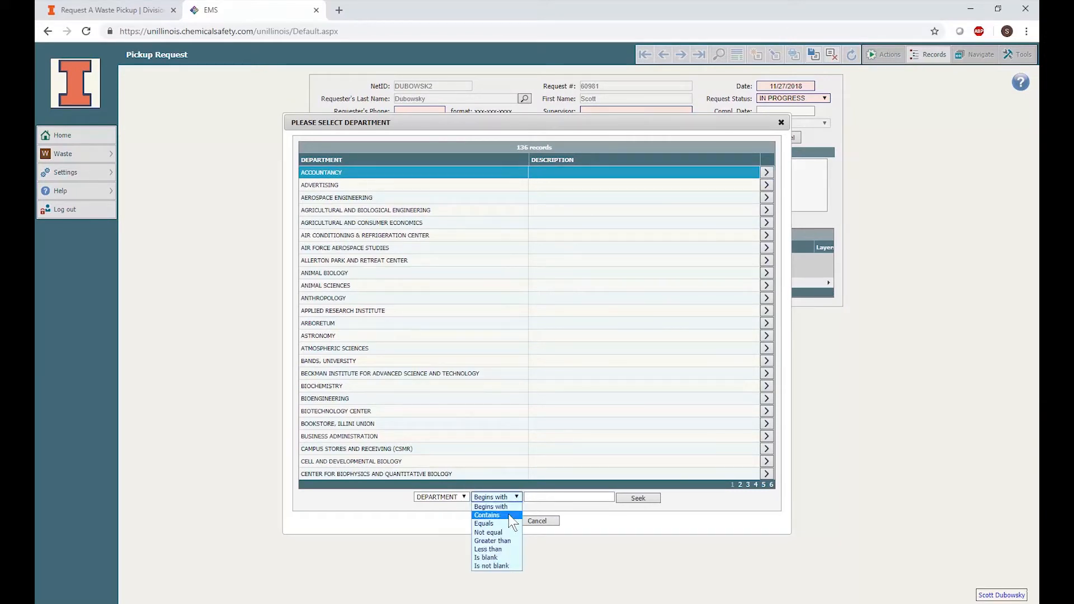
left_click(510, 516)
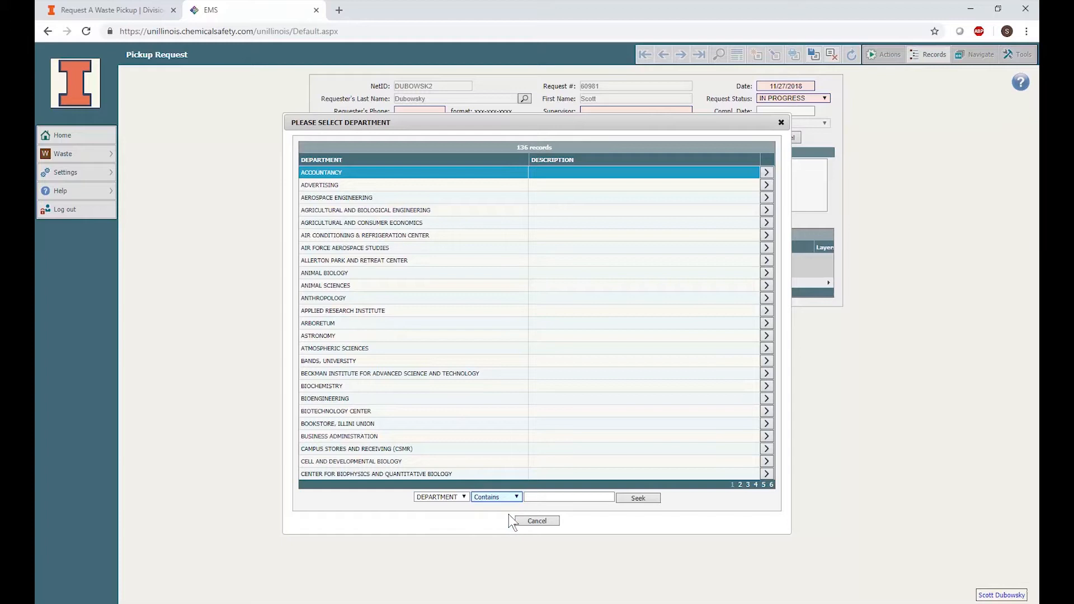
left_click(537, 522)
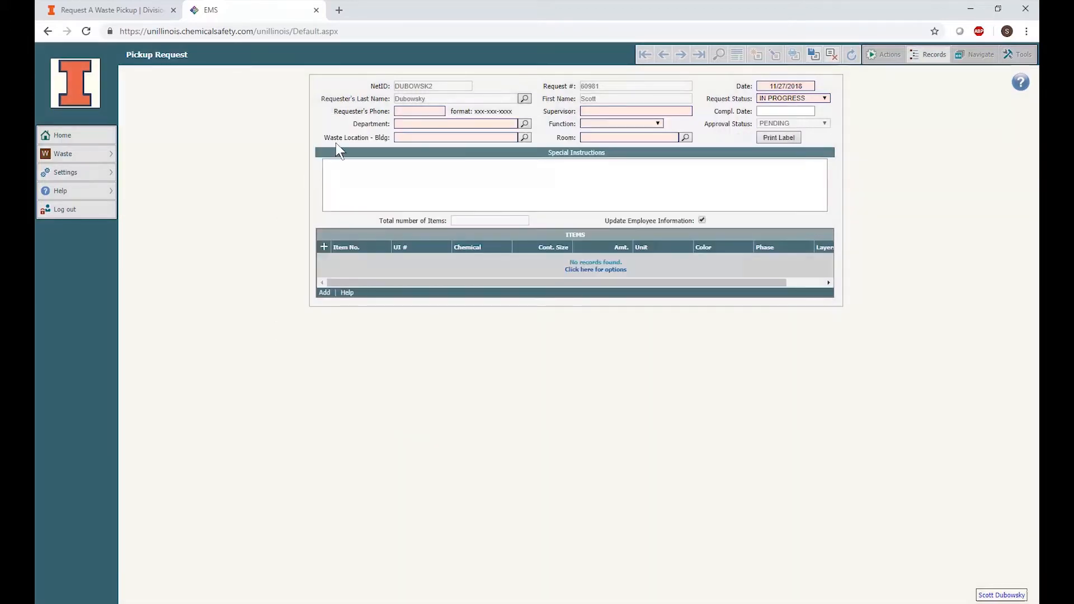
Enter the requester's phone number in the pickup request form
left_click(409, 109)
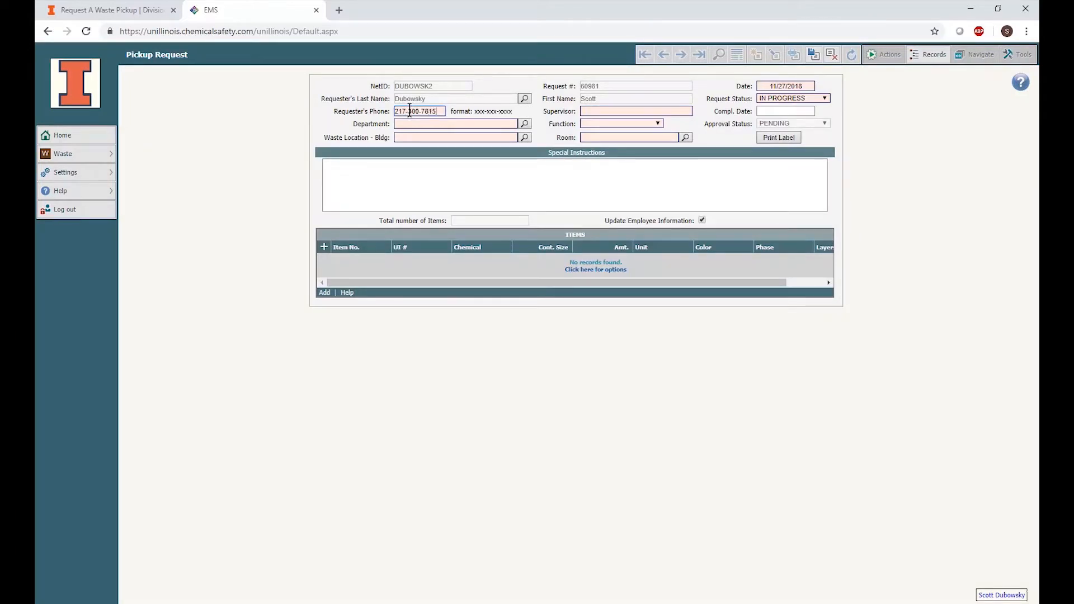
key("Tab")
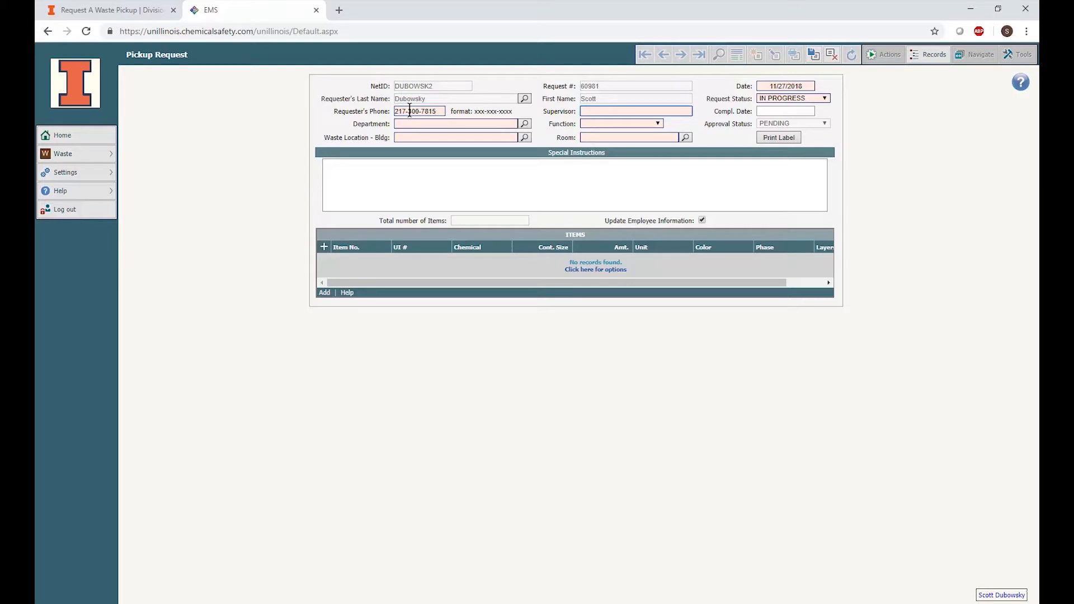
Set the department to CHEMISTRY and the waste location building to Noyes Laboratory of Chemistry
left_click(411, 123)
type("Chem")
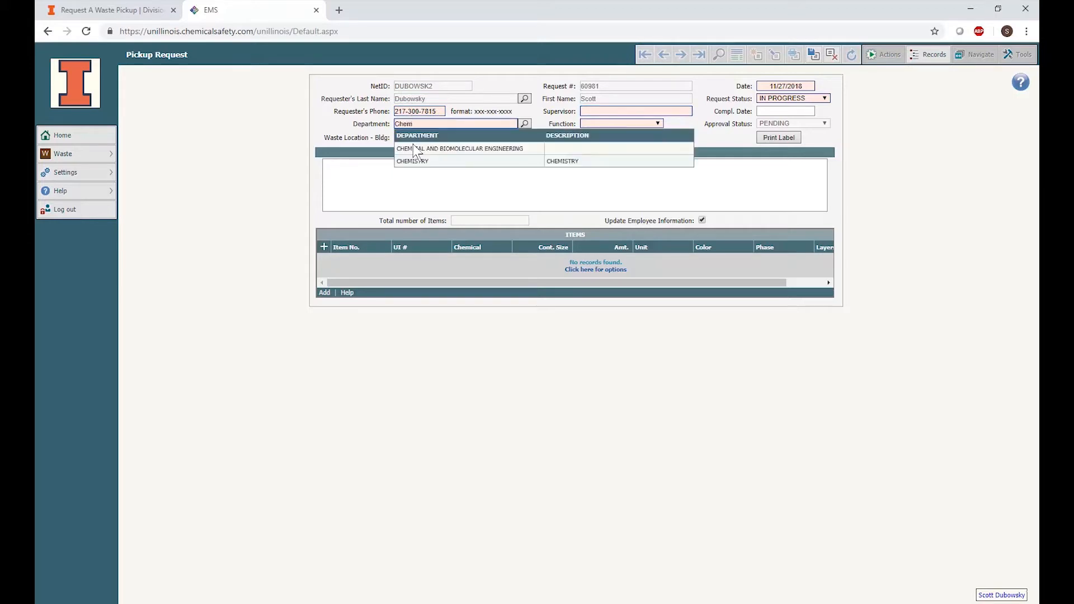
left_click(413, 161)
left_click(409, 137)
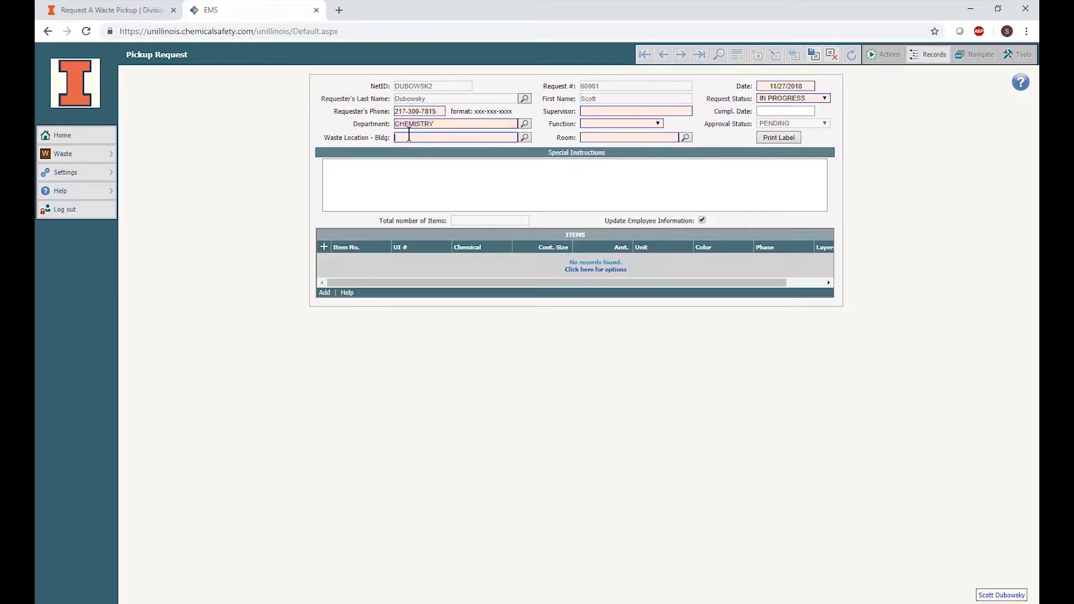
type("Noyes")
left_click(408, 163)
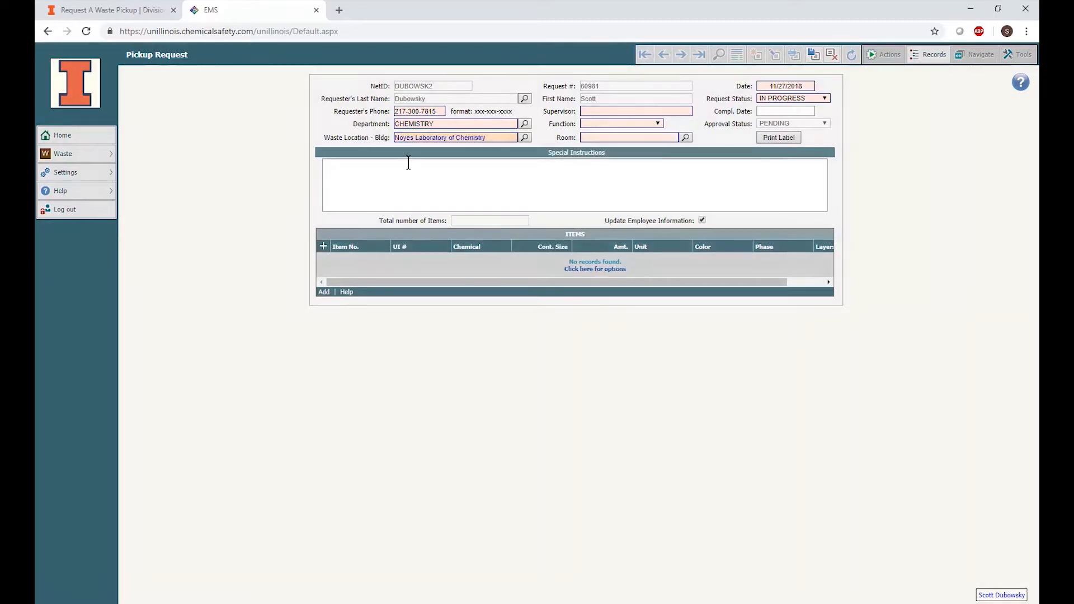
Enter the supervisor's last name and set the function to RESEARCH
left_click(588, 111)
type("G")
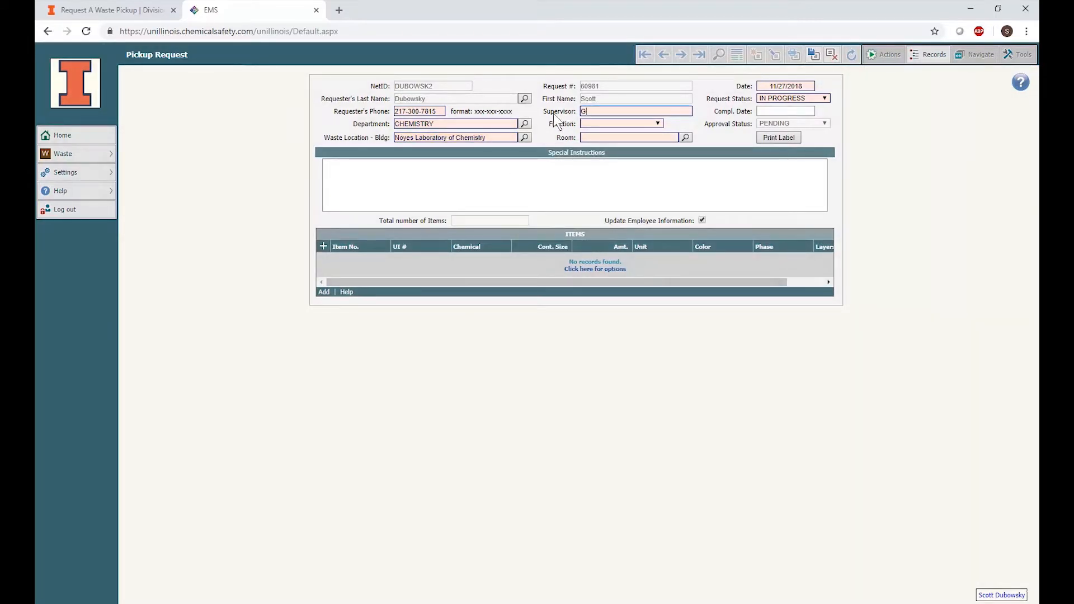
type("ruebele")
left_click(599, 122)
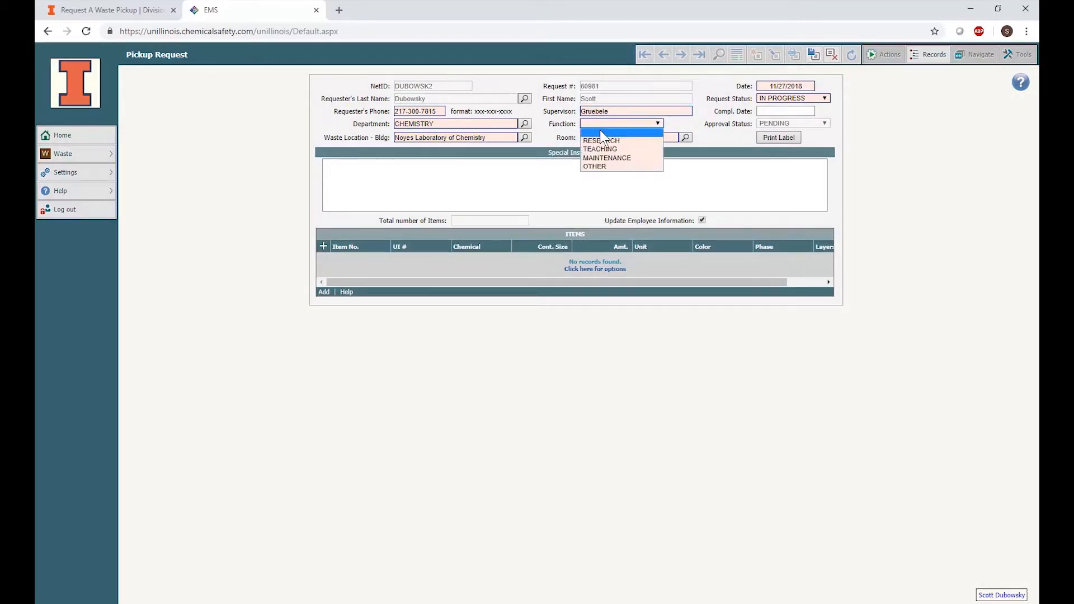
left_click(602, 142)
Set the room to 100
left_click(599, 140)
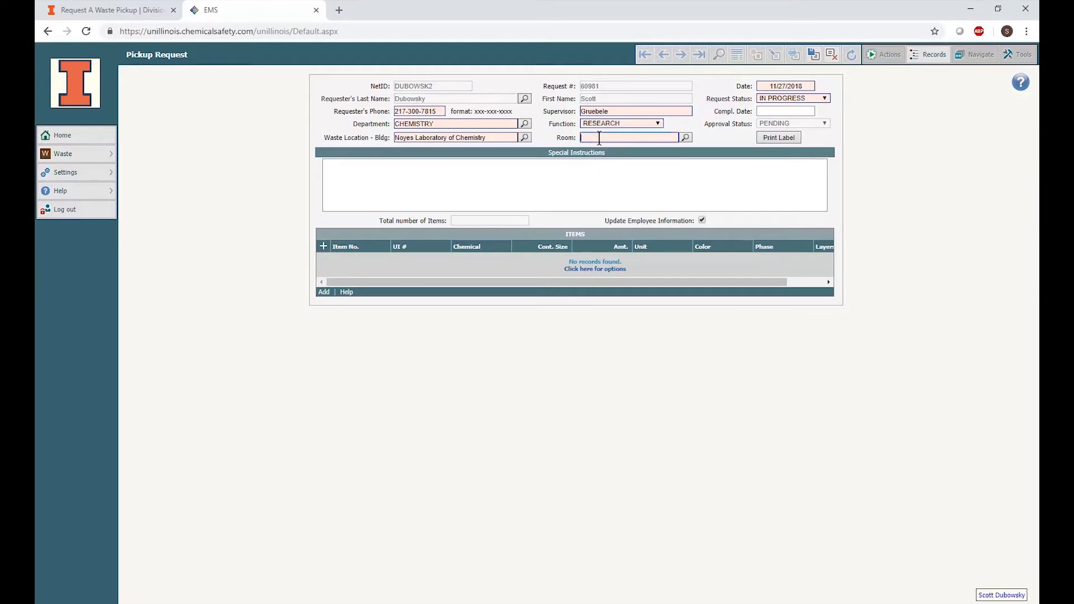
type("100")
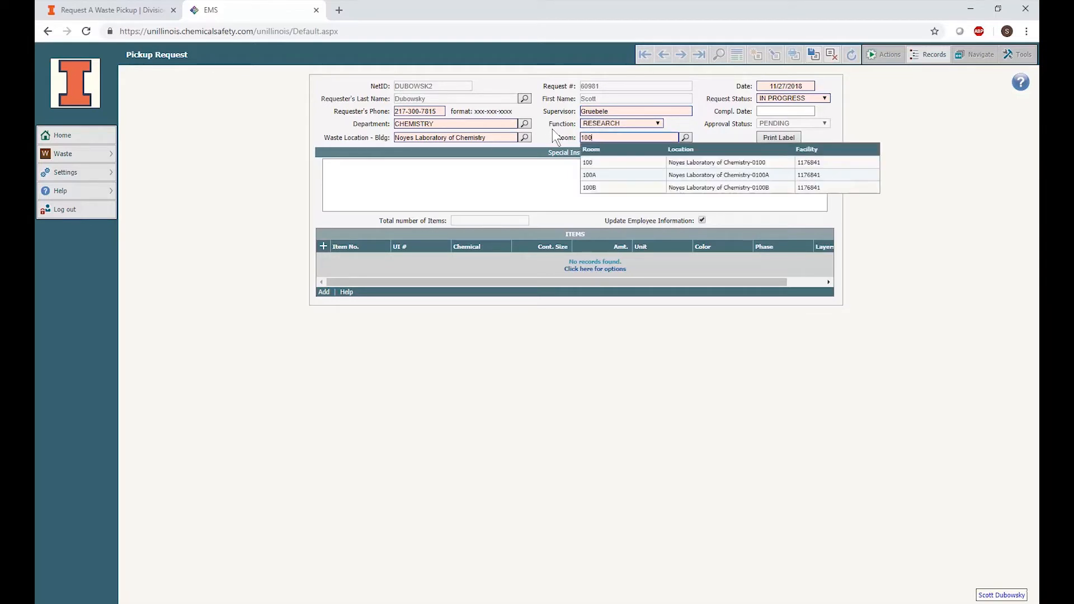
left_click(592, 166)
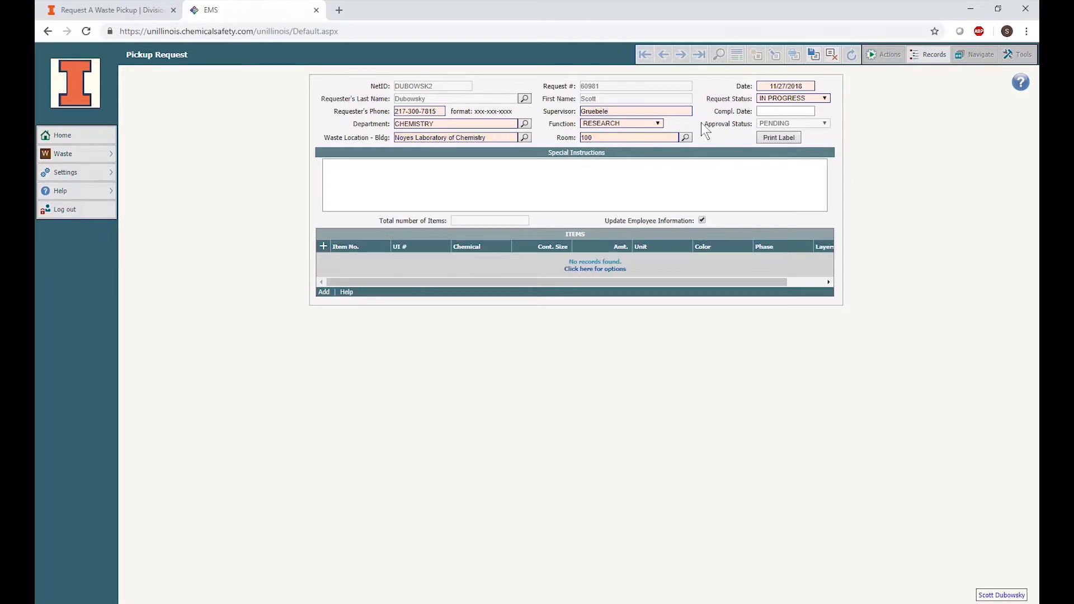
Save the pickup request and start adding a new waste item
left_click(814, 55)
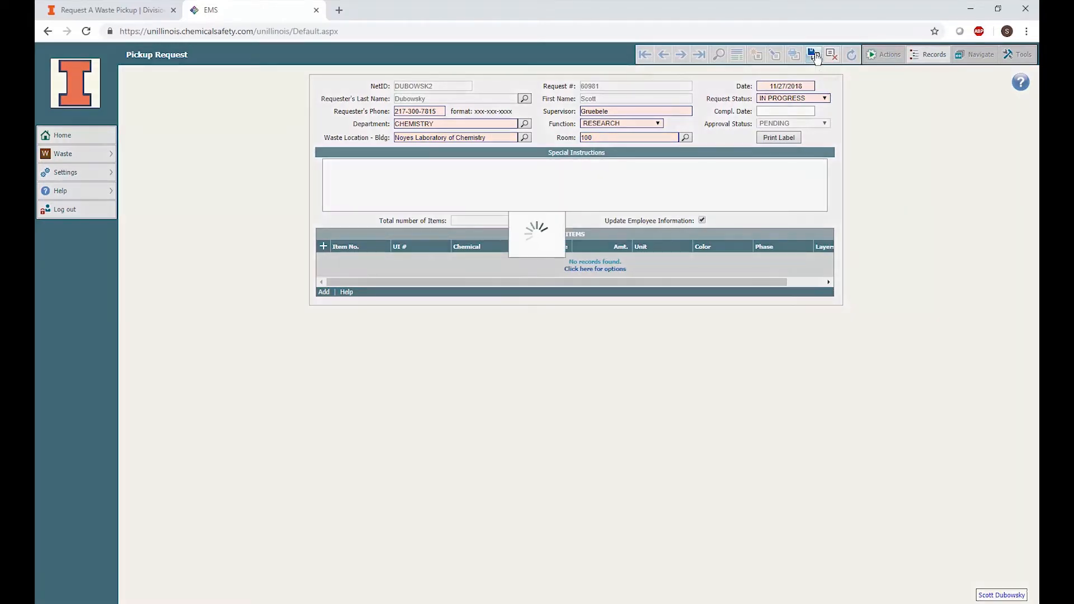
left_click(814, 53)
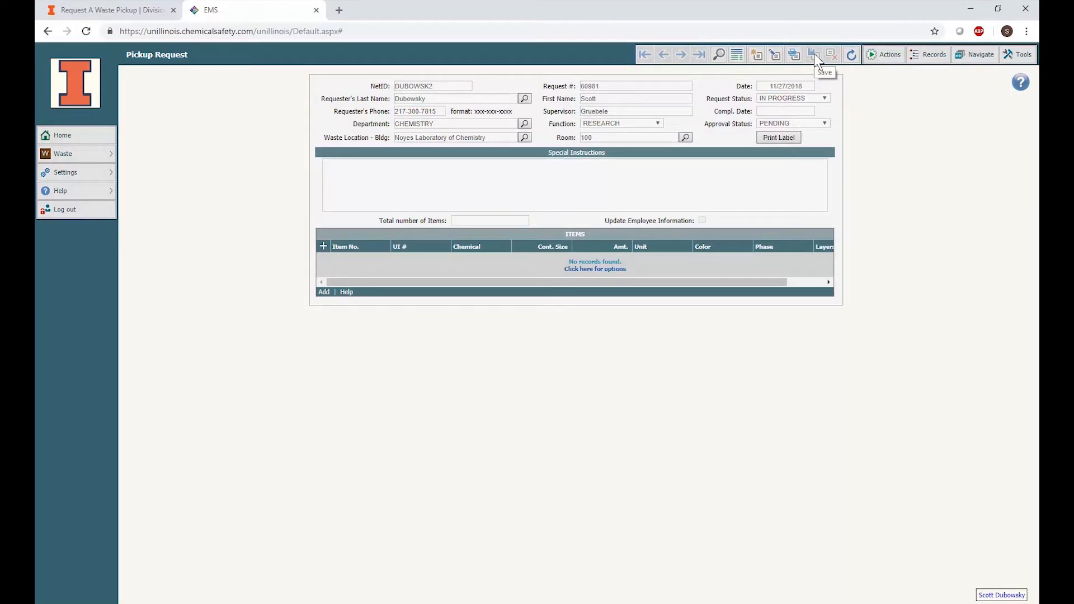
left_click(324, 292)
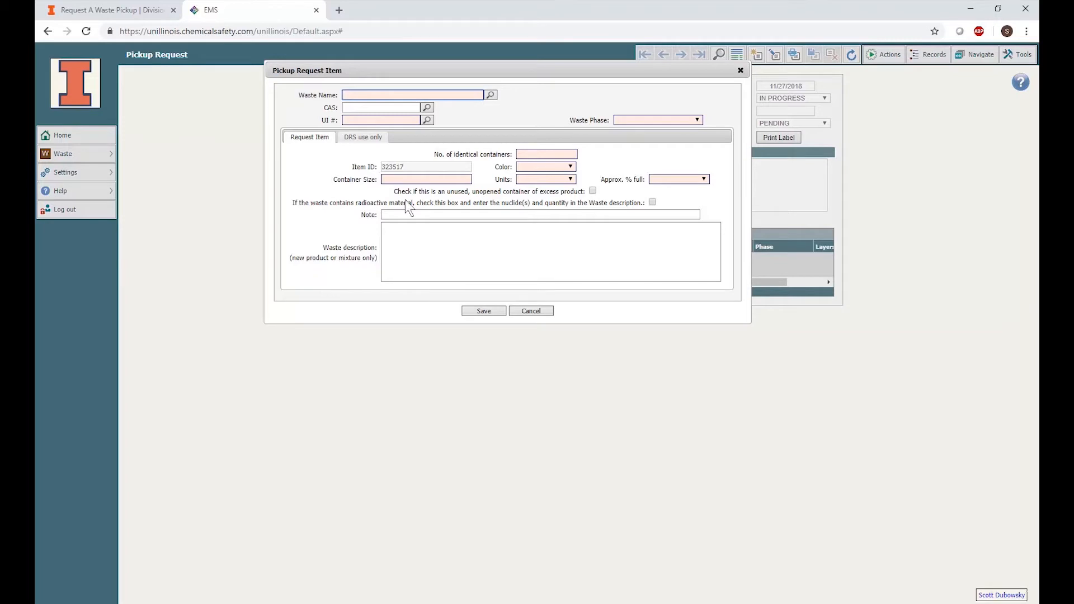
Look up chemical names beginning with "Methano" and select METHANOL as the waste name
left_click(491, 95)
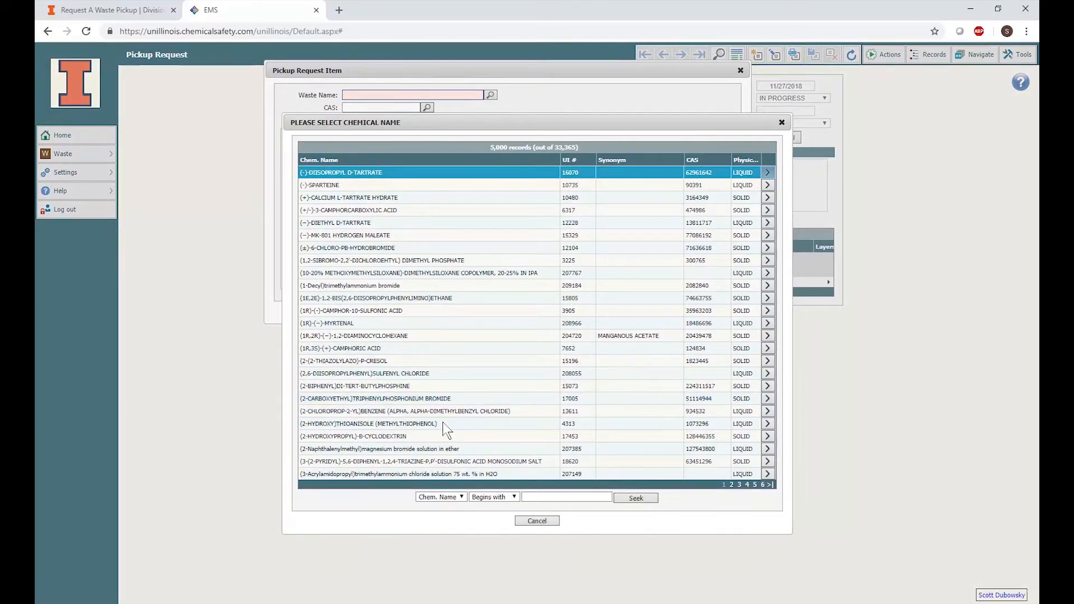
left_click(462, 498)
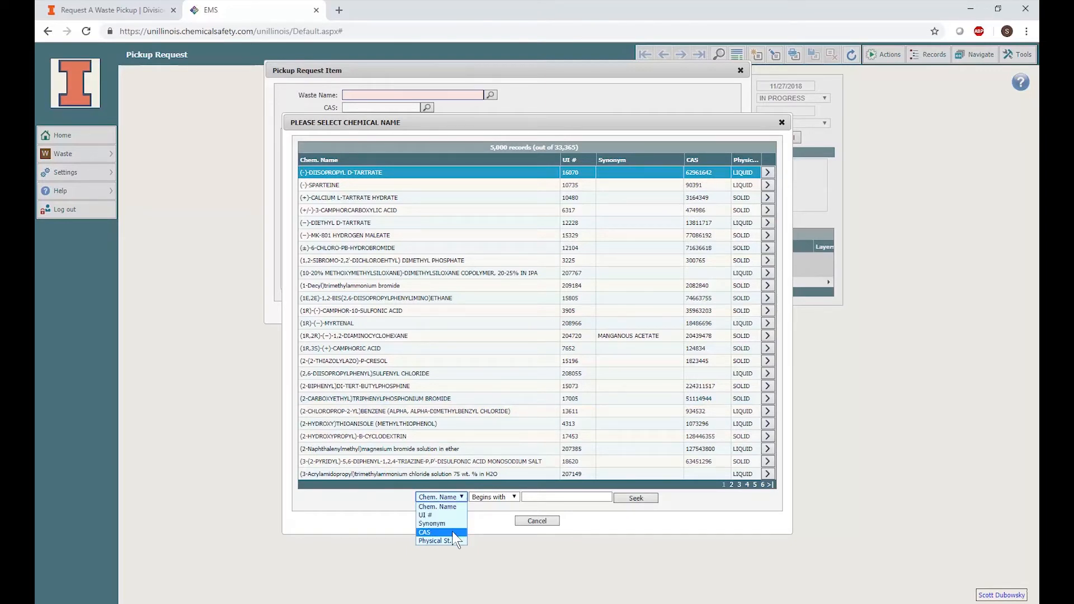
left_click(504, 497)
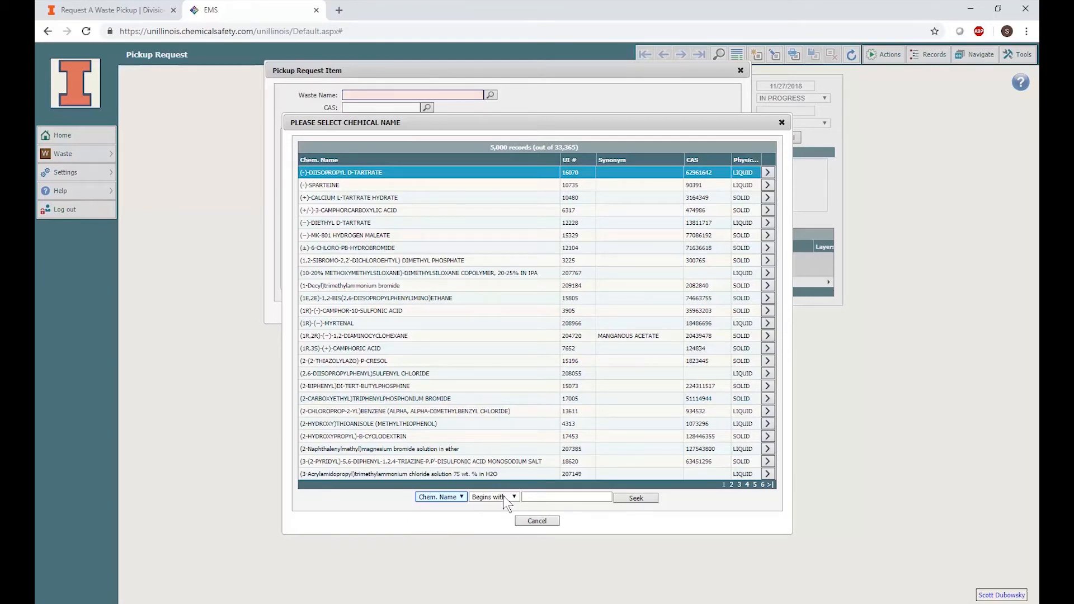
left_click(507, 496)
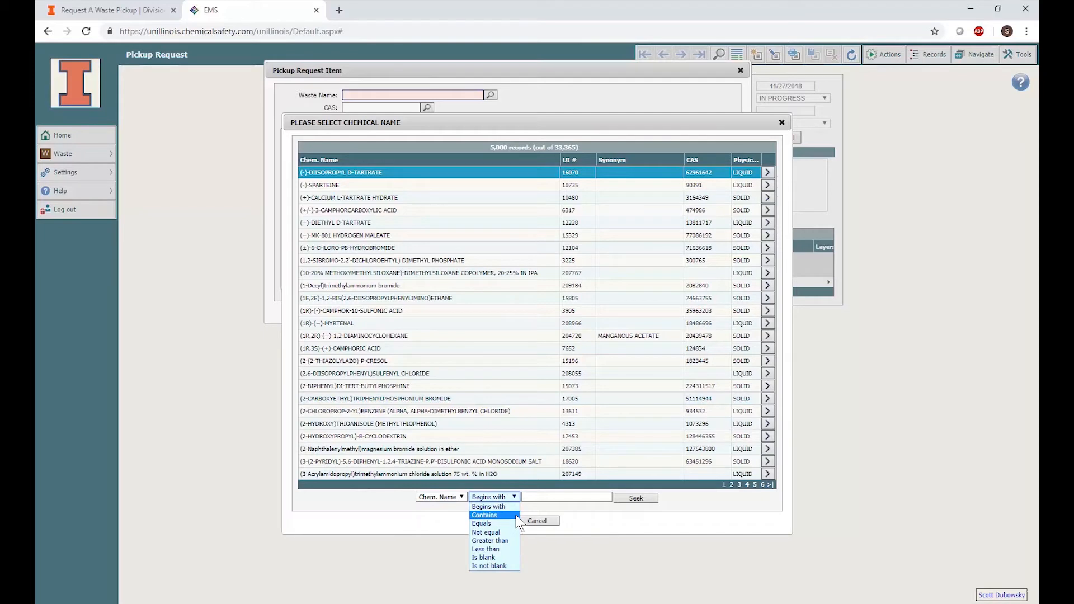
left_click(515, 506)
left_click(539, 499)
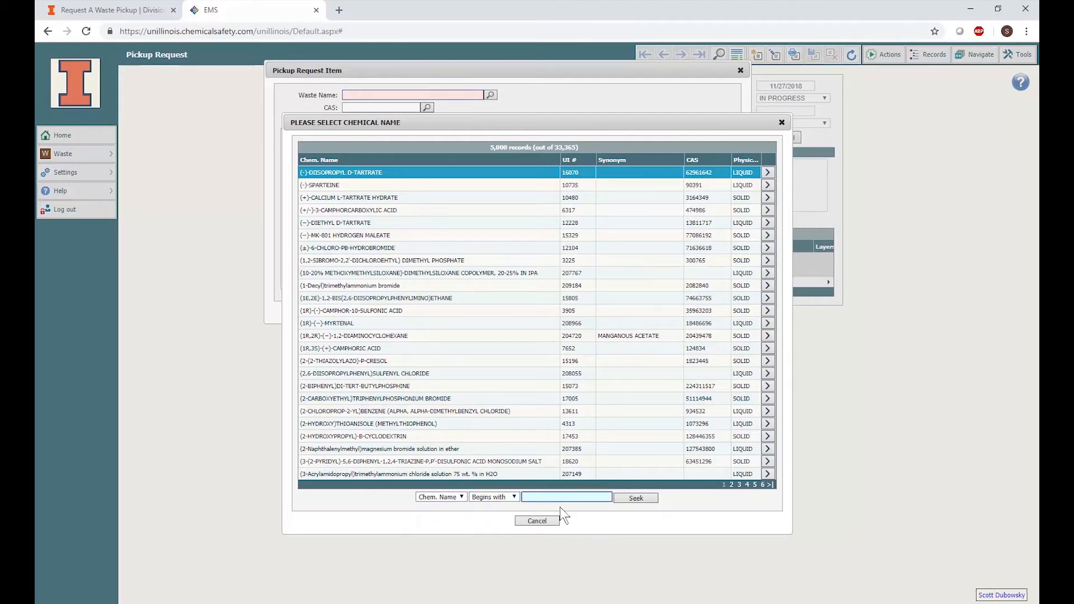
type("Methanol")
key("Return")
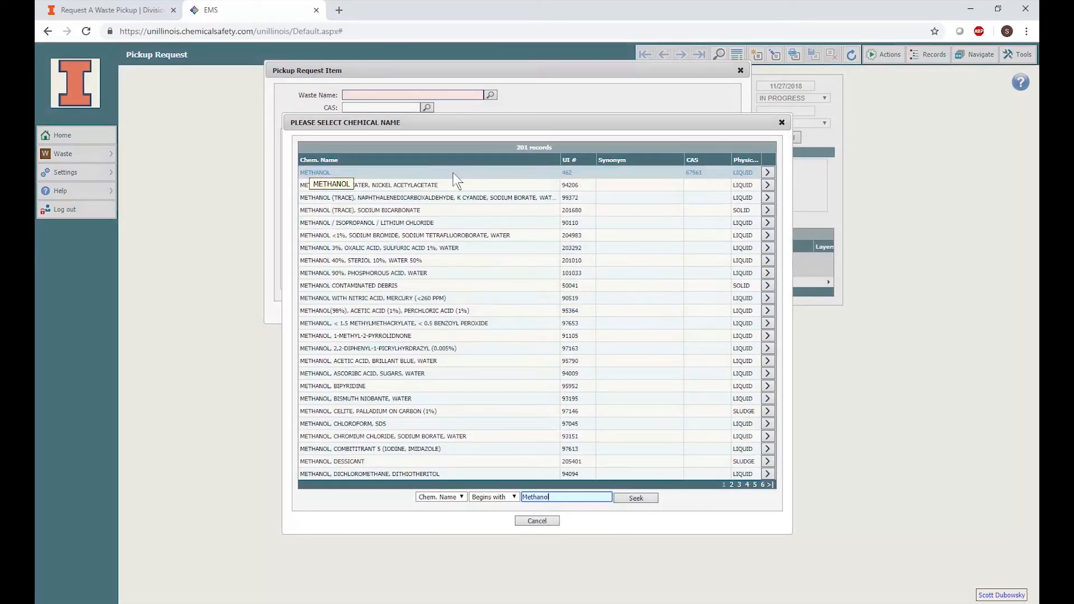
left_click(457, 174)
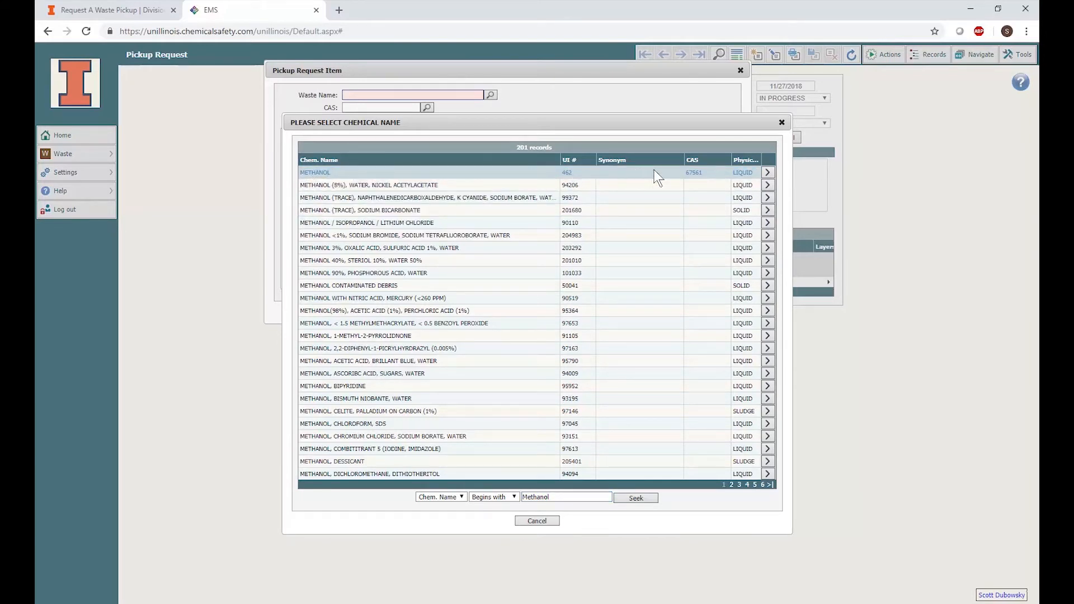
left_click(768, 172)
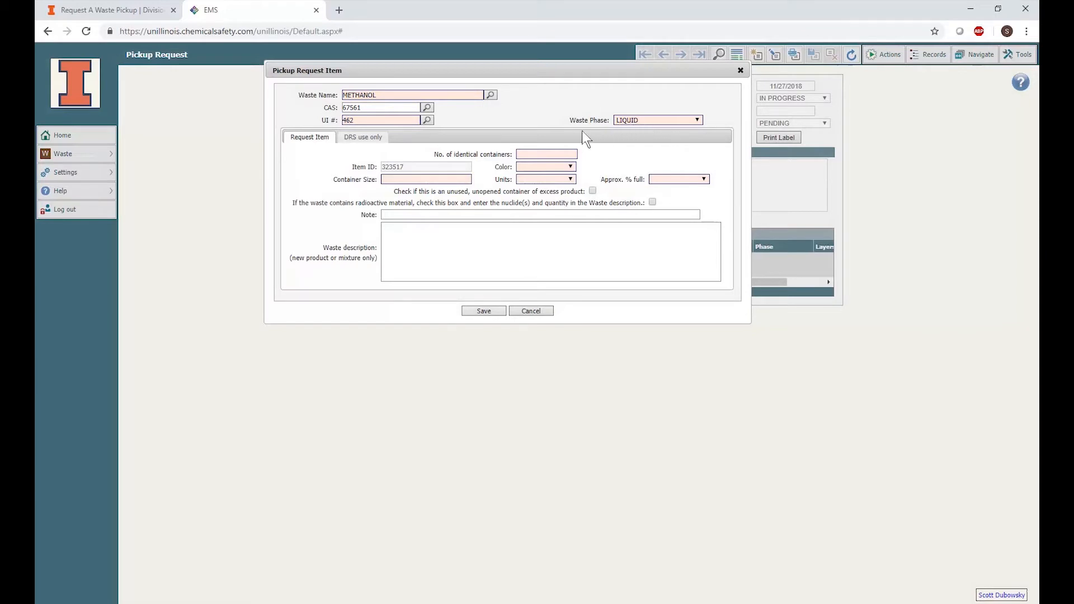
Set the number of identical containers to 1 with the waste phase LIQUID
left_click(551, 153)
left_click(650, 120)
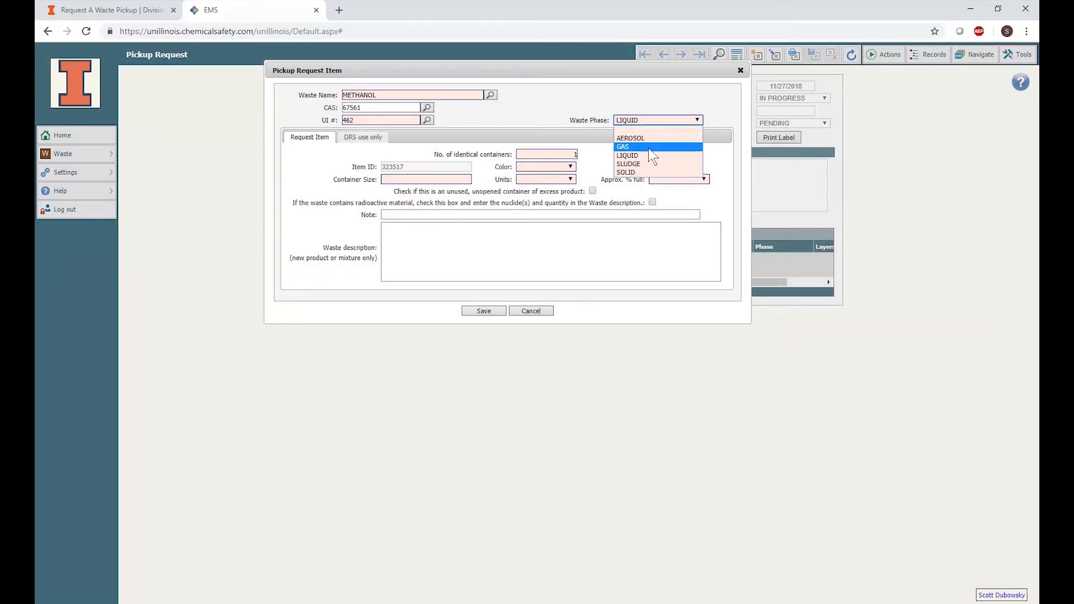
left_click(649, 148)
Set the item's color to CLEAR and the container size to 4
left_click(545, 166)
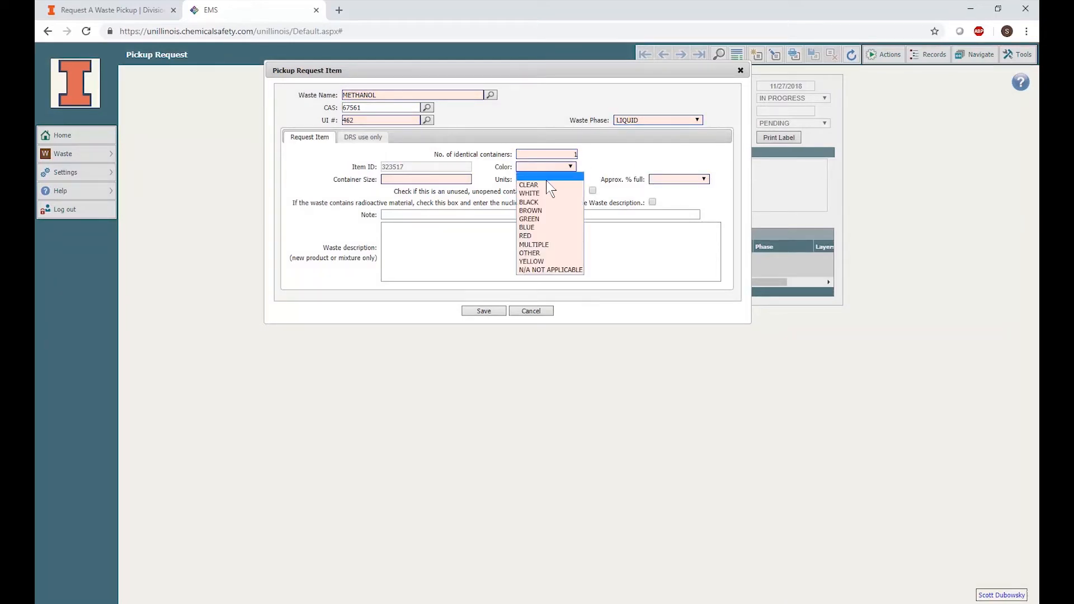
left_click(529, 174)
key("Tab")
type("4")
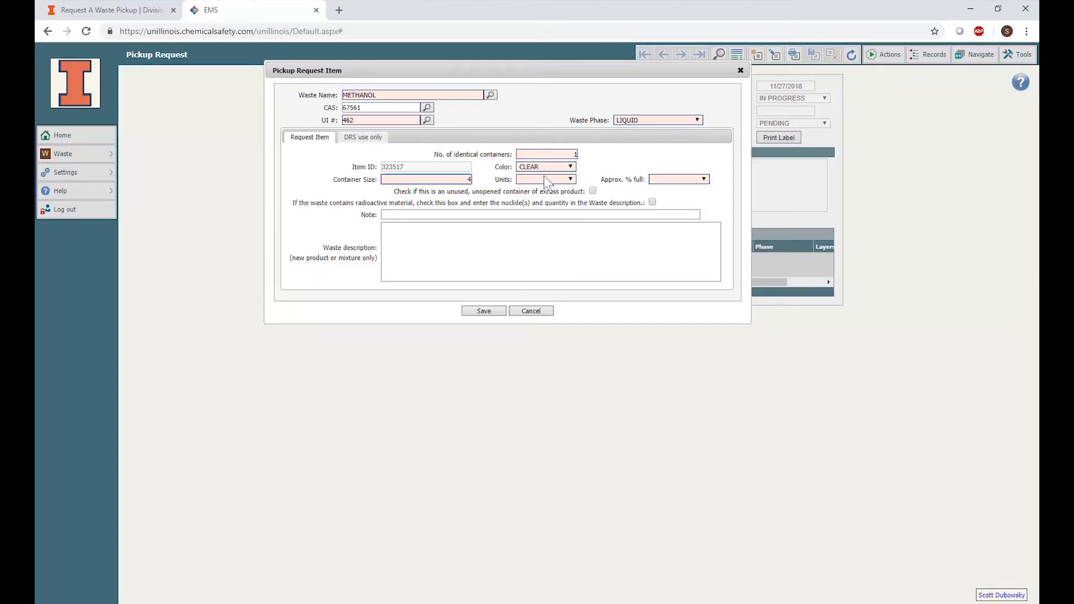
Set the units to L LITERS and the approximate percent full to 75%
left_click(545, 178)
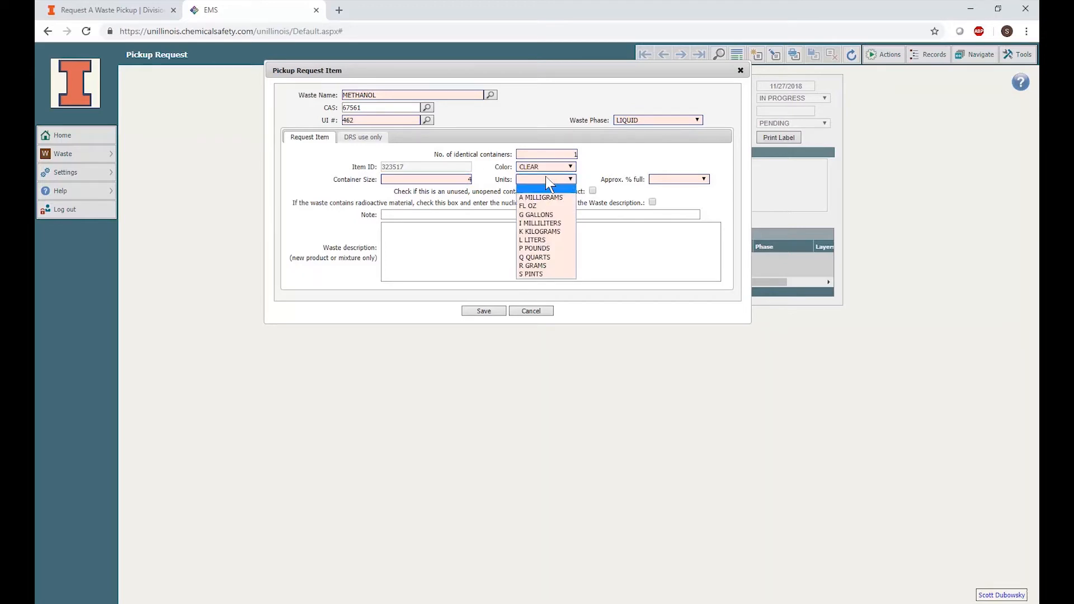
left_click(544, 240)
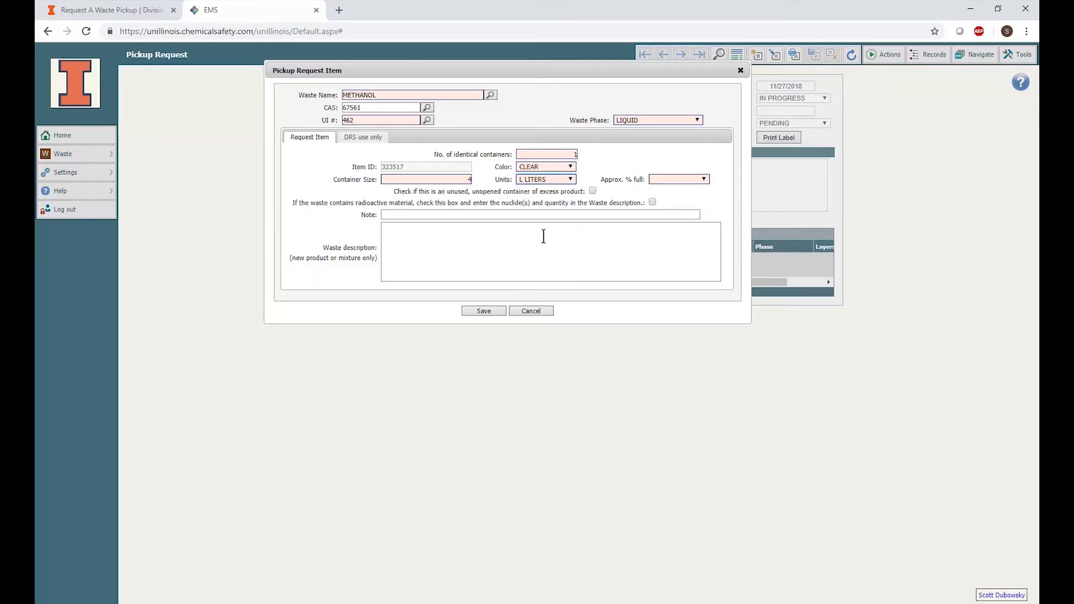
left_click(667, 178)
left_click(671, 207)
Enter "Detailed waste descriptio" as the waste description and save the item
left_click(593, 191)
left_click(652, 202)
left_click(633, 225)
type("D")
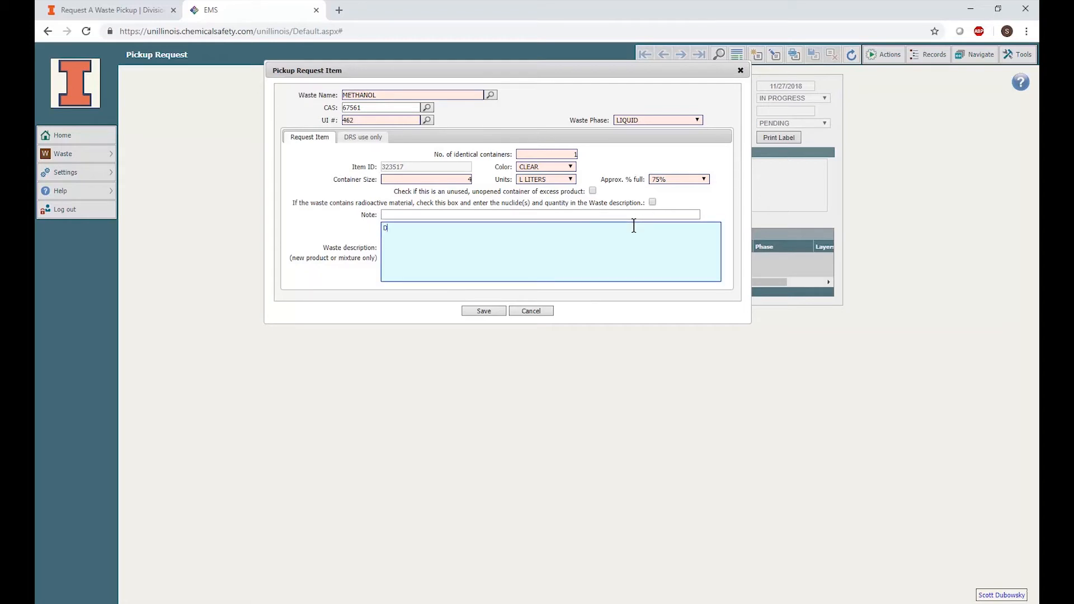
type("etailed waste description.")
left_click(494, 311)
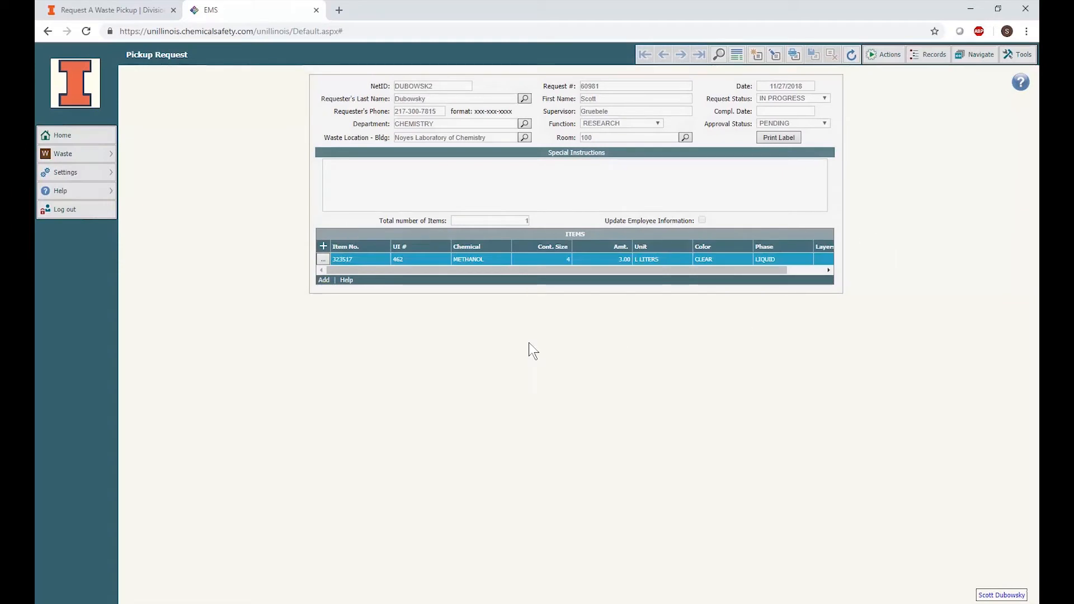
Submit the pickup request and acknowledge the confirmation
left_click(324, 280)
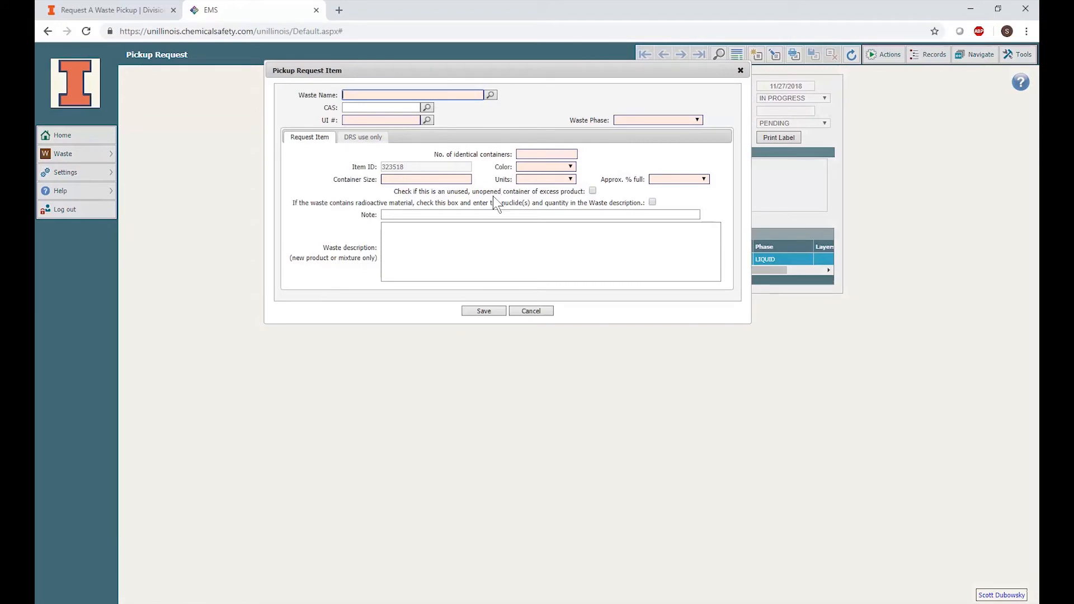
left_click(536, 309)
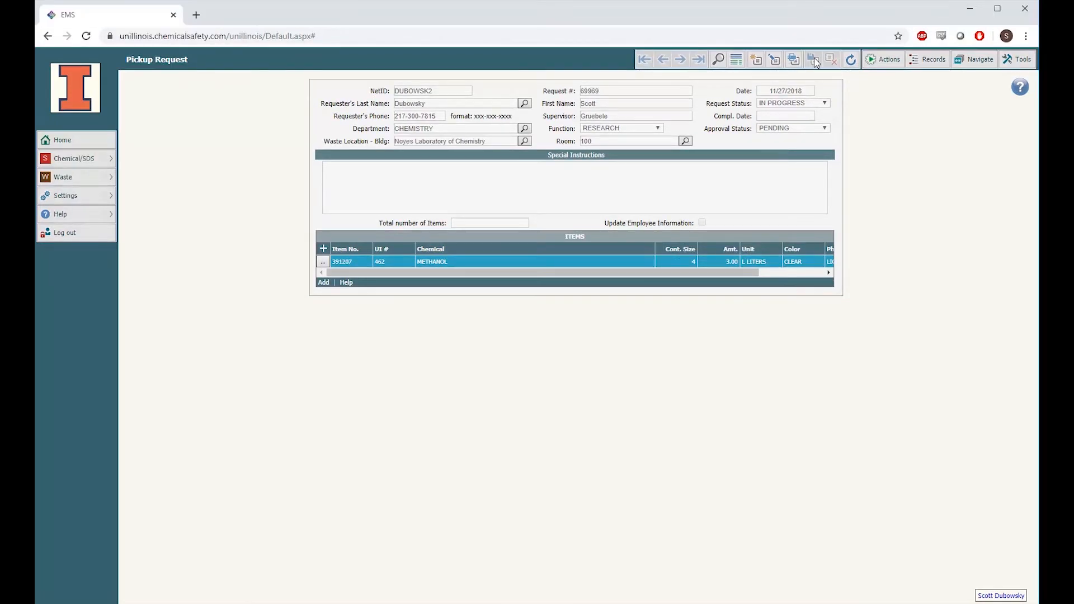
left_click(889, 61)
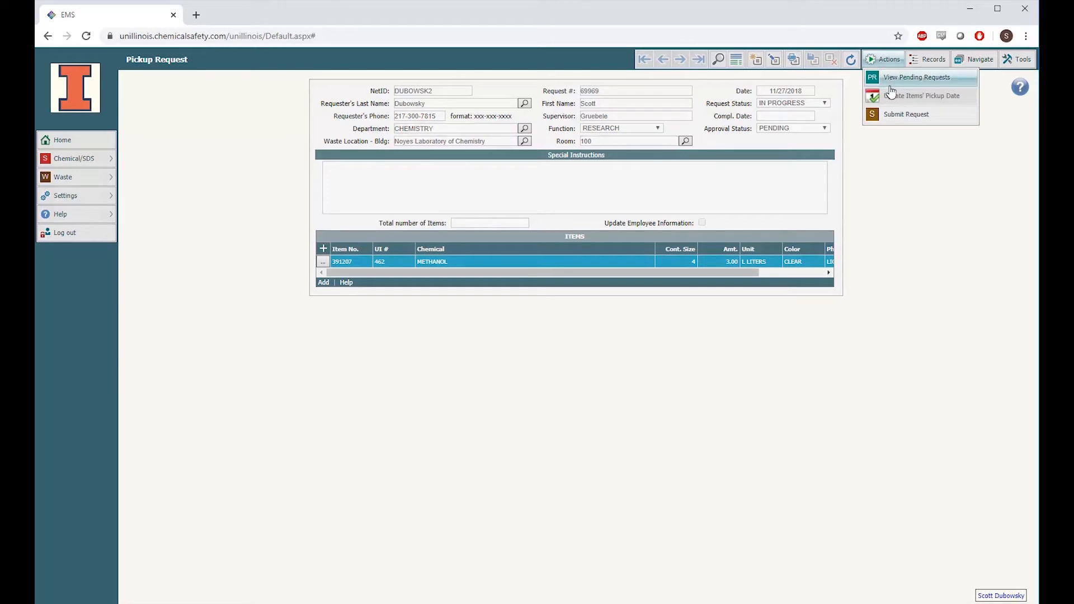
left_click(890, 117)
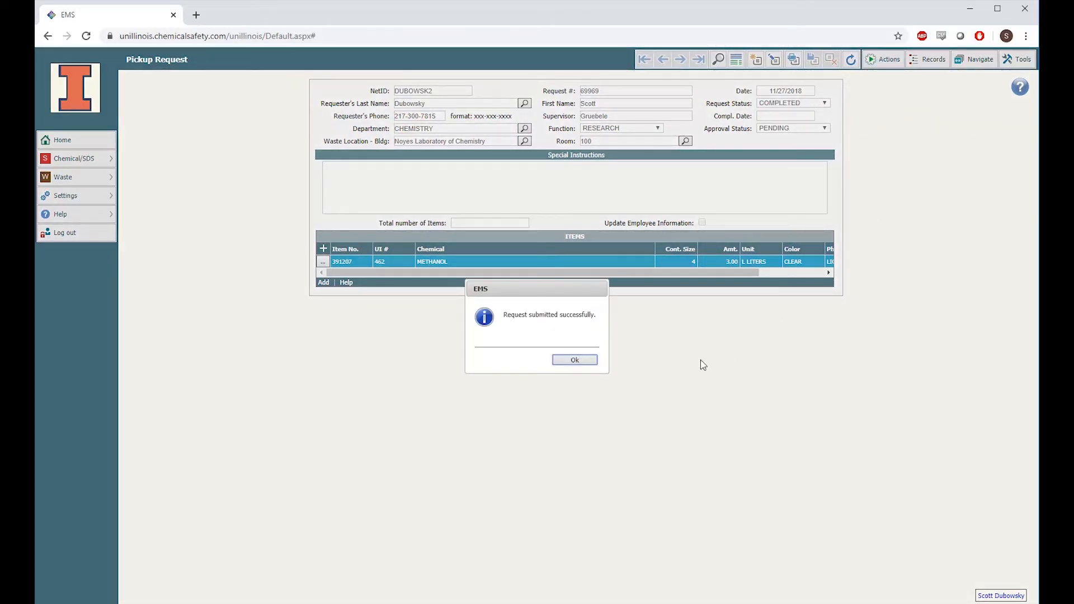
left_click(579, 366)
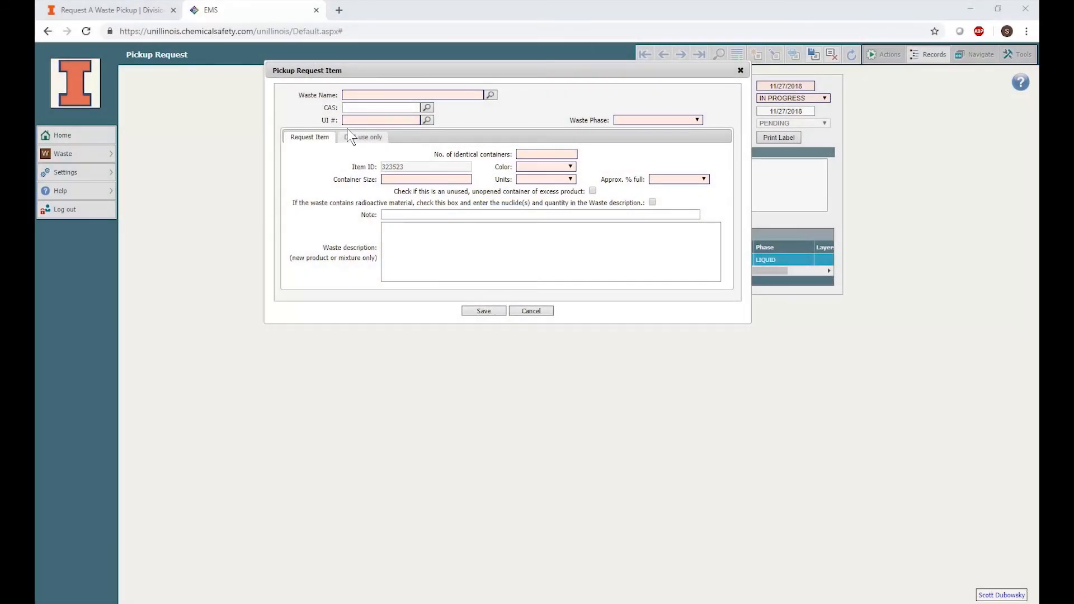
Start a new chemical item by entering UI # 1 and set the waste phase to LIQUID
left_click(360, 120)
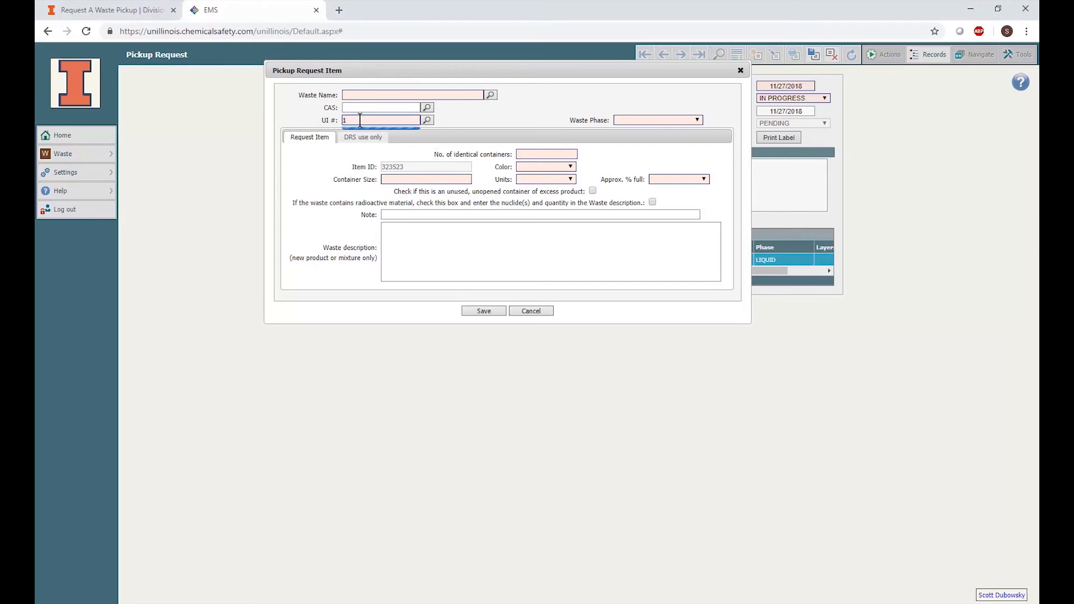
type("1")
left_click(380, 145)
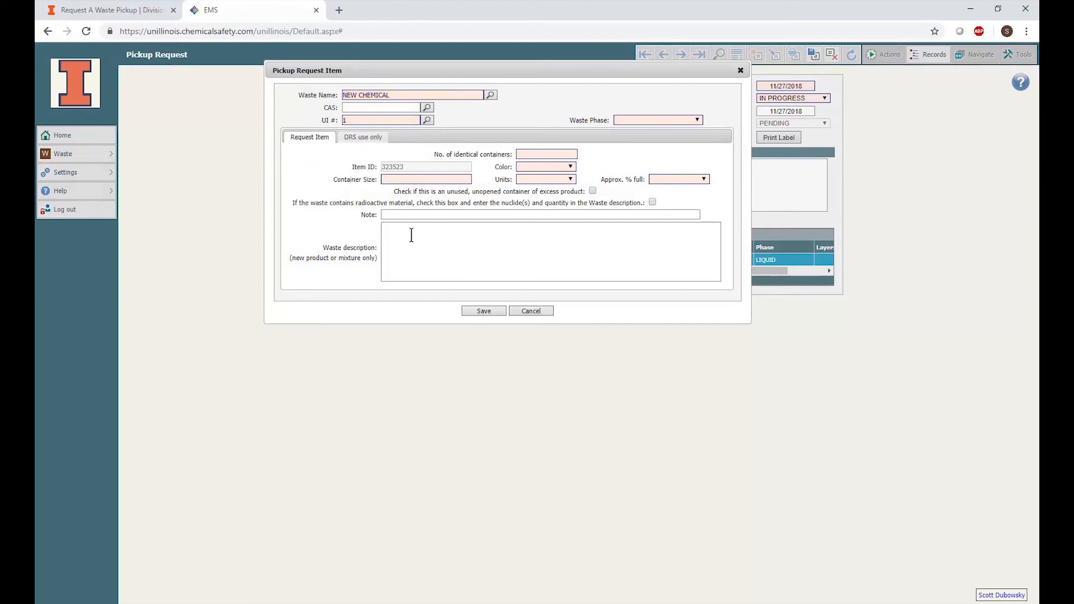
left_click(648, 119)
left_click(648, 151)
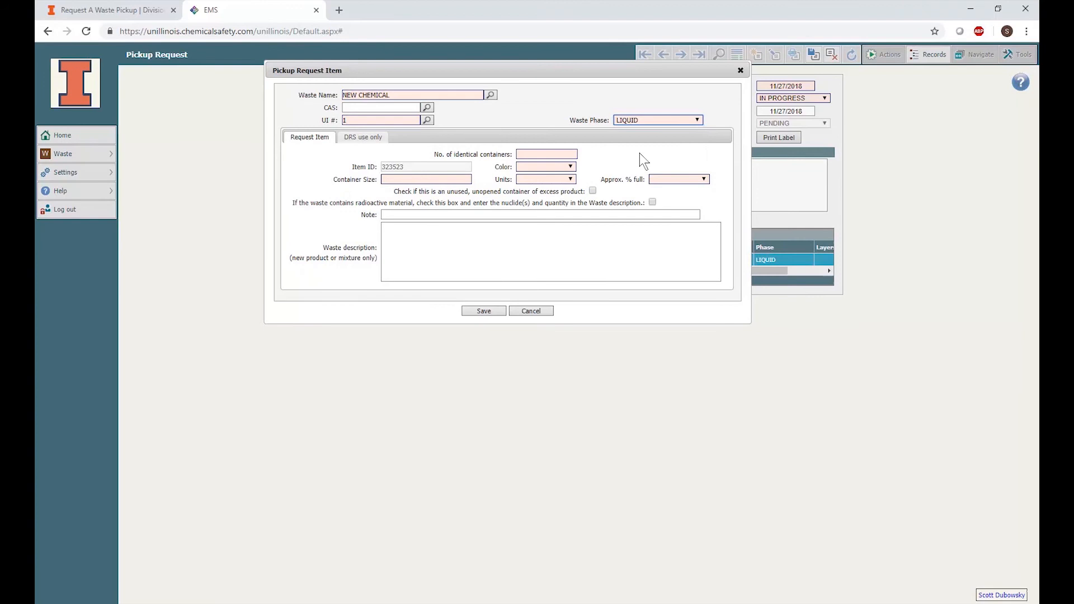
Set the number of identical containers to 1 and the color to CLEAR
left_click(560, 153)
type("1")
left_click(557, 167)
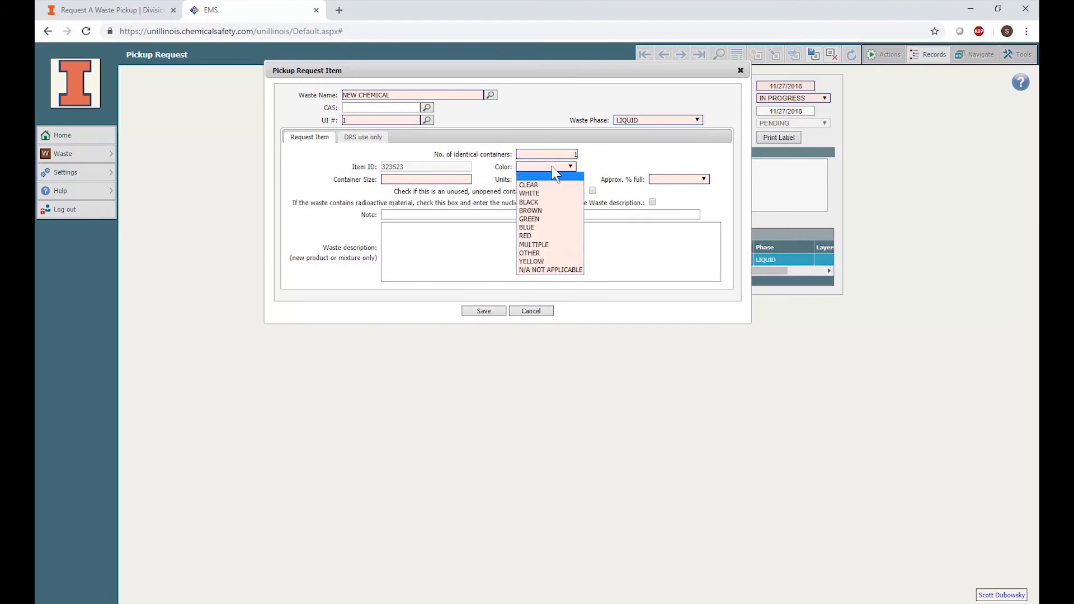
left_click(552, 189)
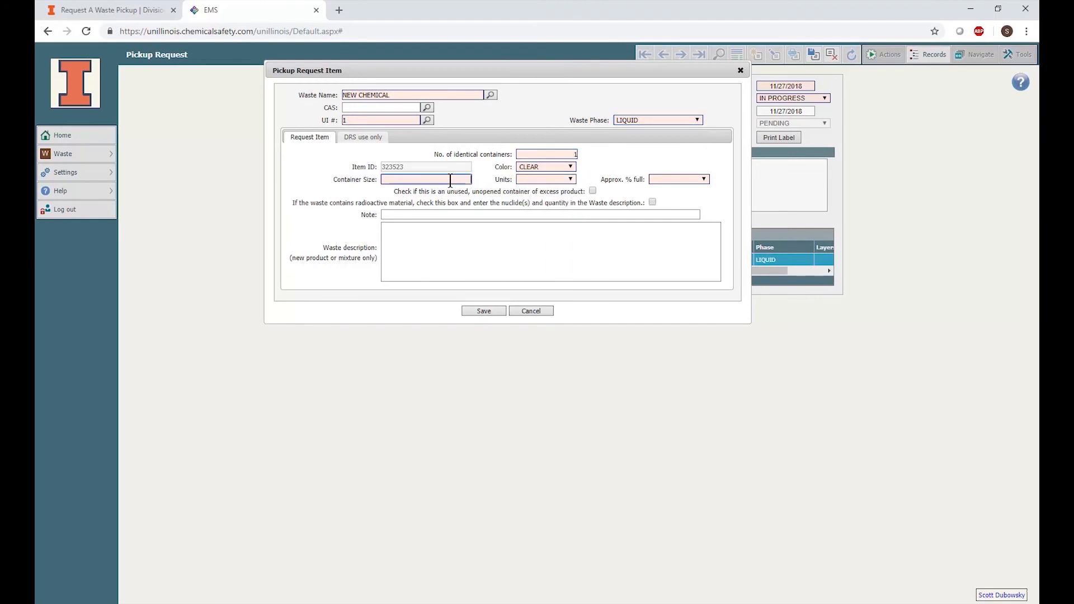
Set the container size to 2 in L LITERS and the approximate percent full to 100%
key("Tab")
type("2")
left_click(555, 178)
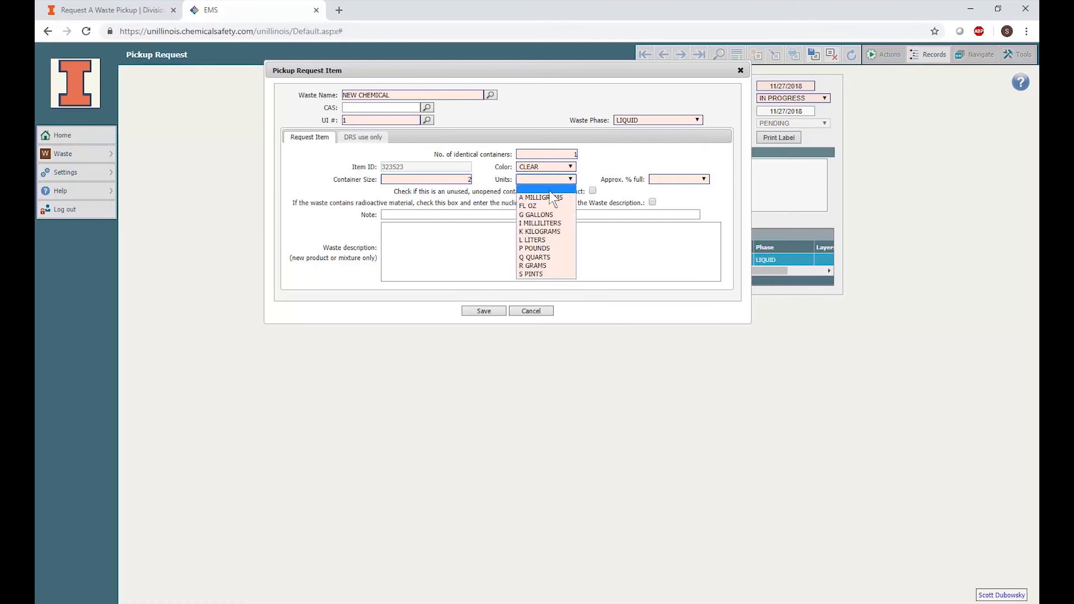
left_click(554, 242)
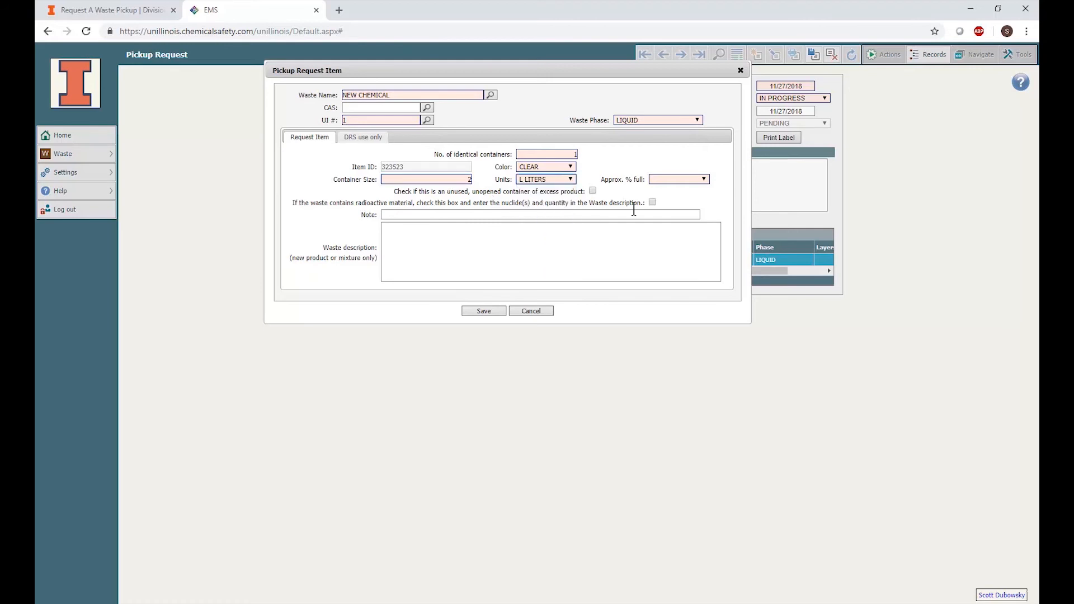
left_click(673, 179)
left_click(676, 204)
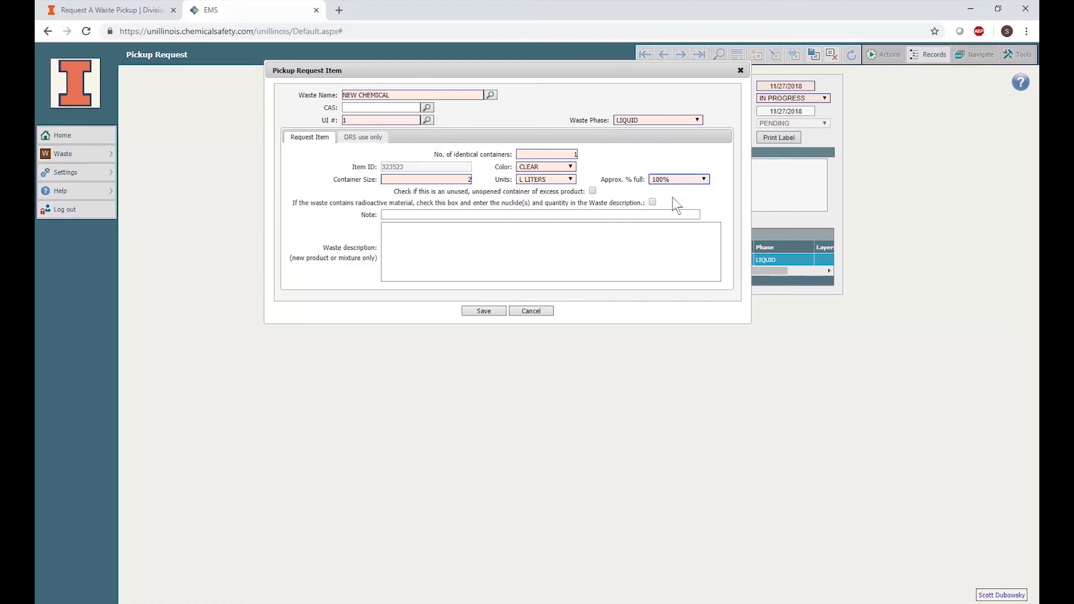
Paste the mixture composition into the waste description and save the item
left_click(470, 237)
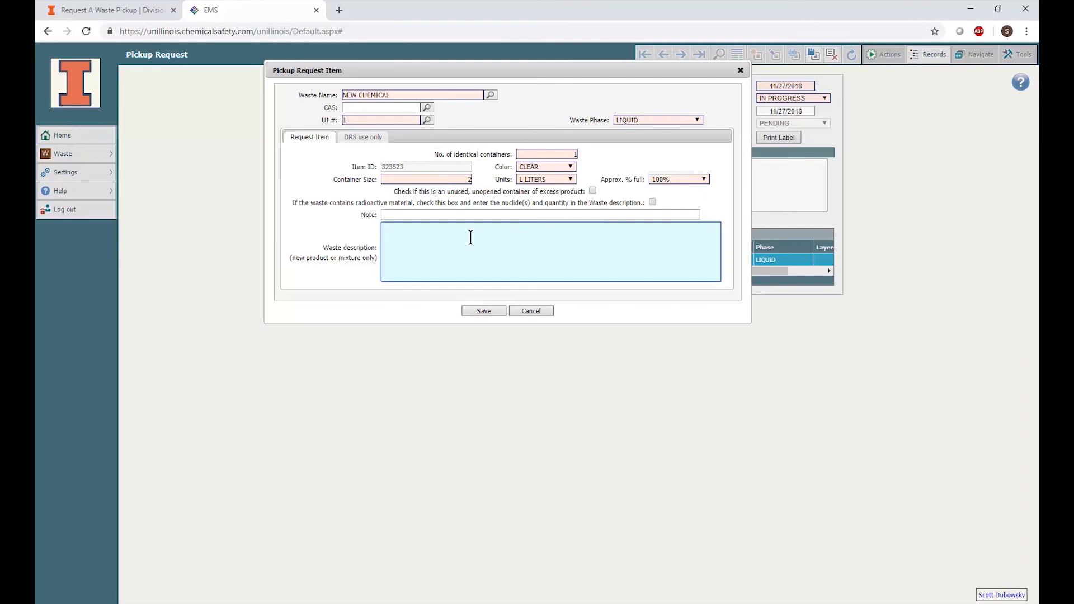
type("Waste Mixture Contains: - 5% hydrochloric acid - 5% sulfuric acid - 90% water - trace metals: silver, gold, chromium - pH = 4.0")
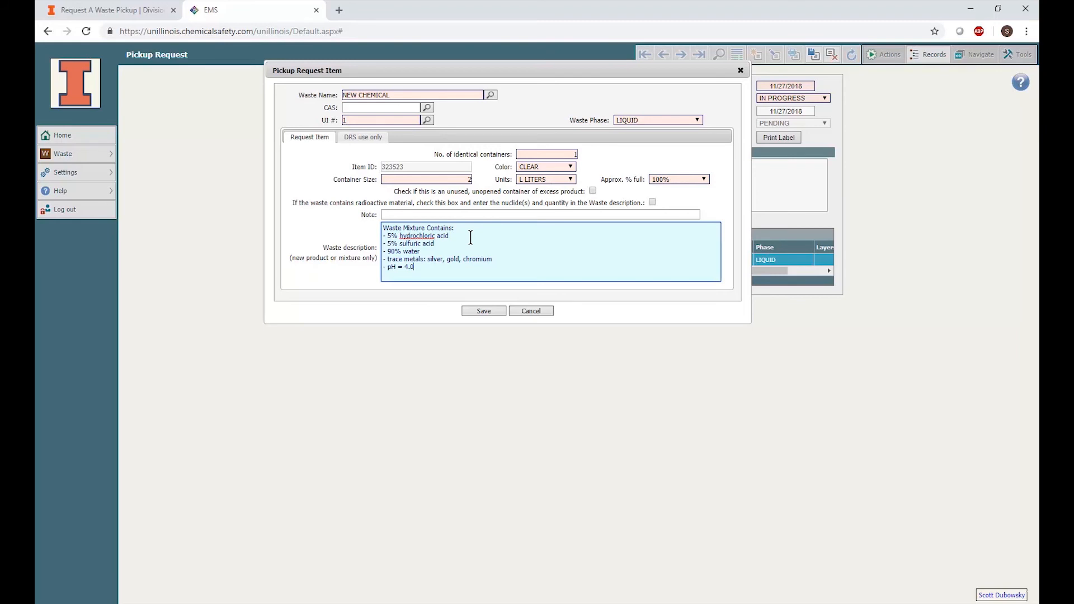
left_click(487, 311)
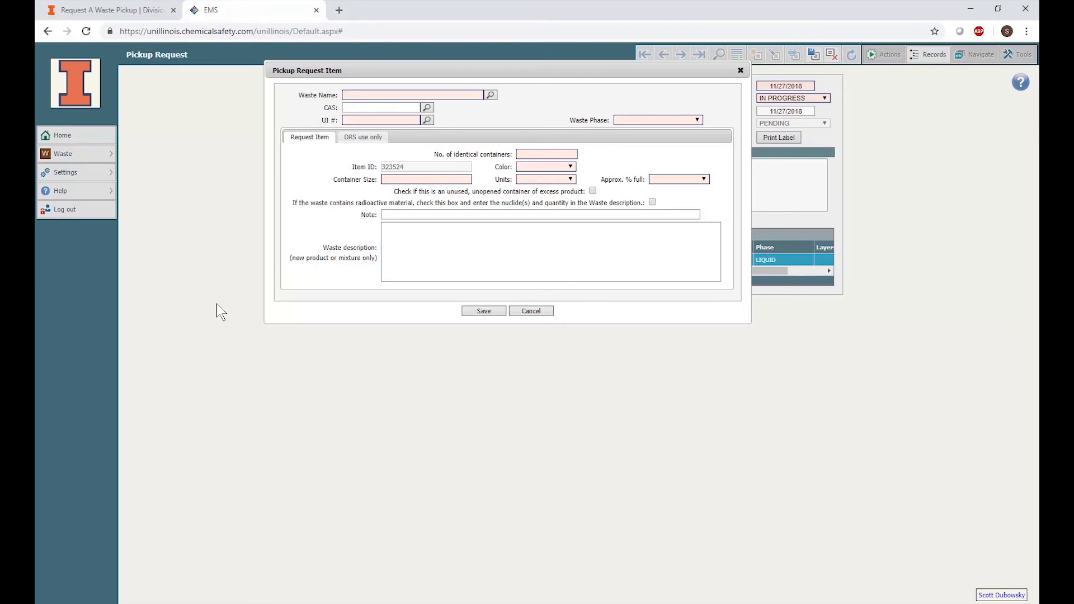
Look up "sharp" waste names, select Sharps Disposal Container - 2 Gallon, and save the item
left_click(356, 94)
type("sharps")
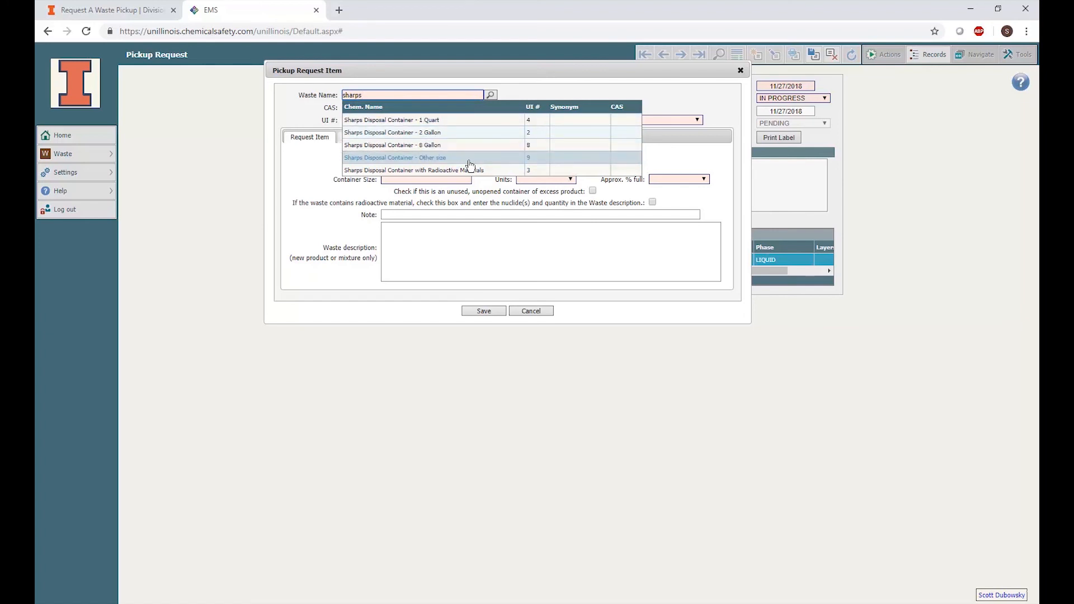
left_click(469, 134)
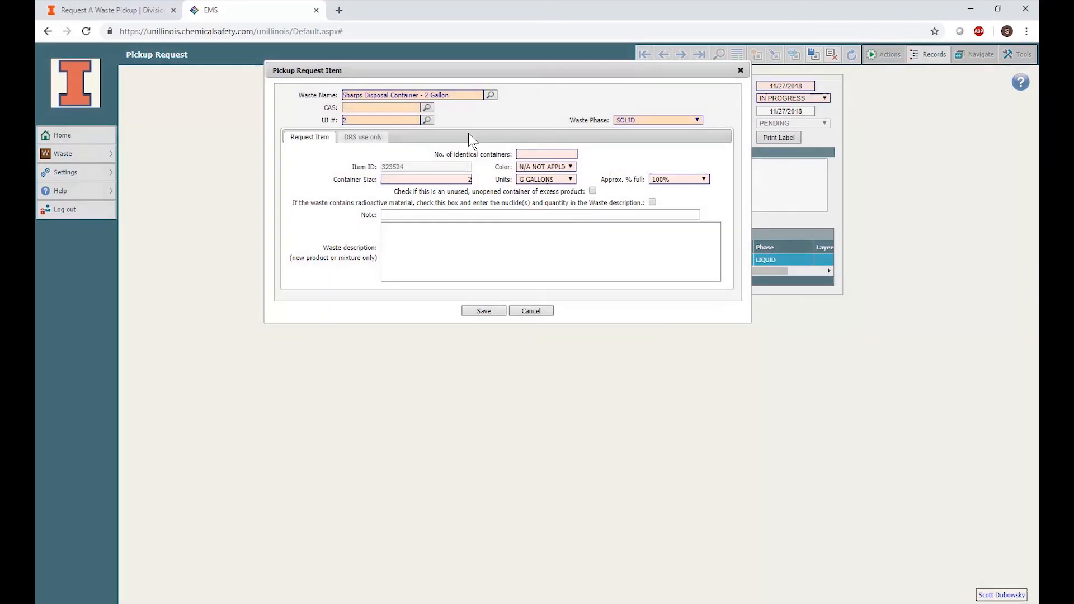
left_click(484, 312)
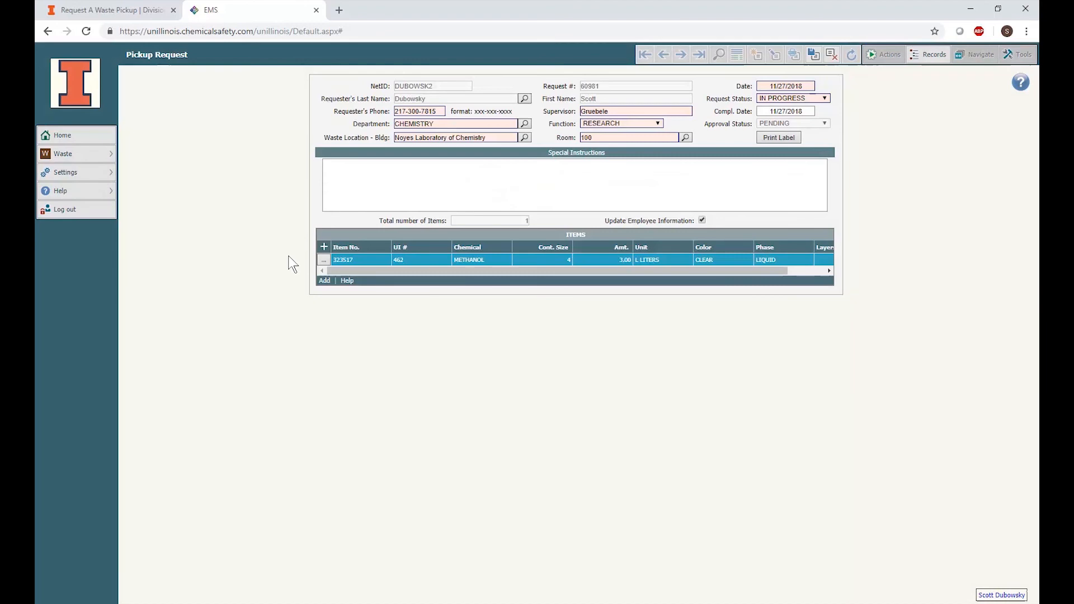